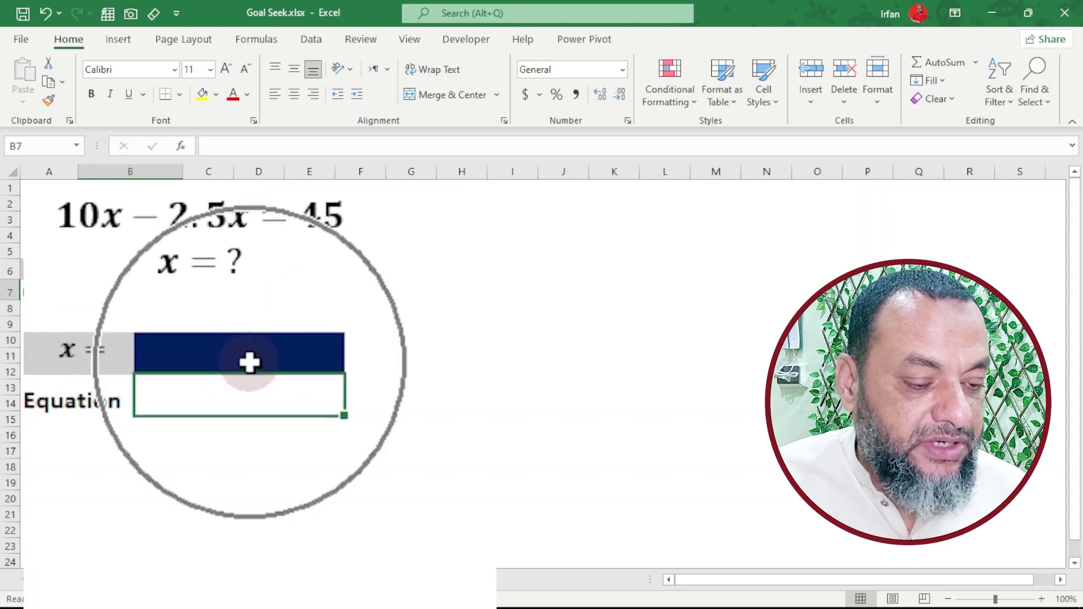
Enter the equation formula =10*B6-2.5*B6 in cell B7, using B6 as the cell for x
{"action": "left_click", "coordinate": [250, 362]}
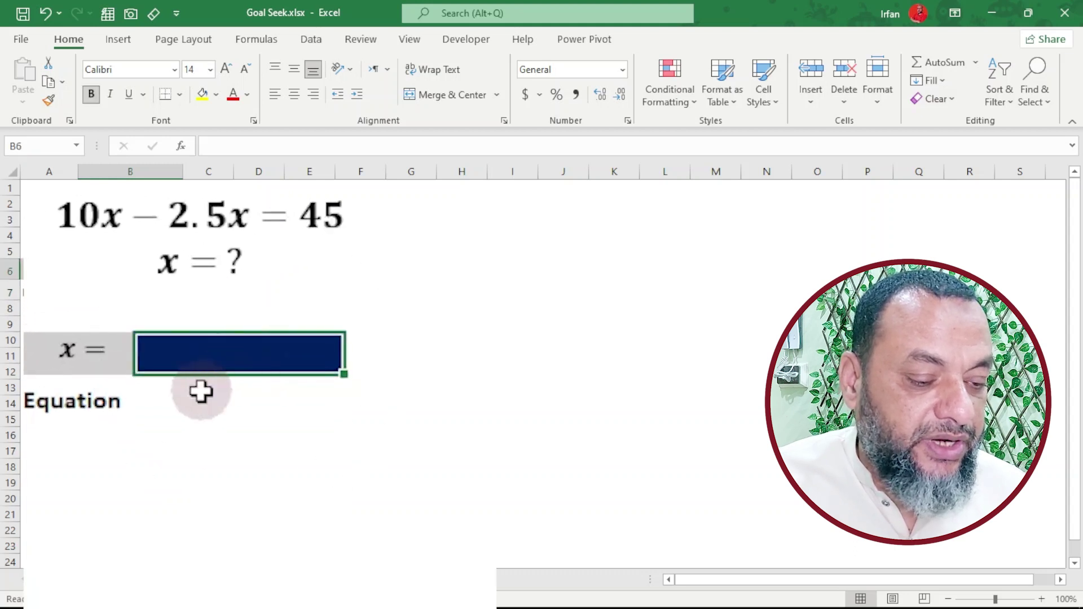
{"action": "left_click", "coordinate": [224, 416]}
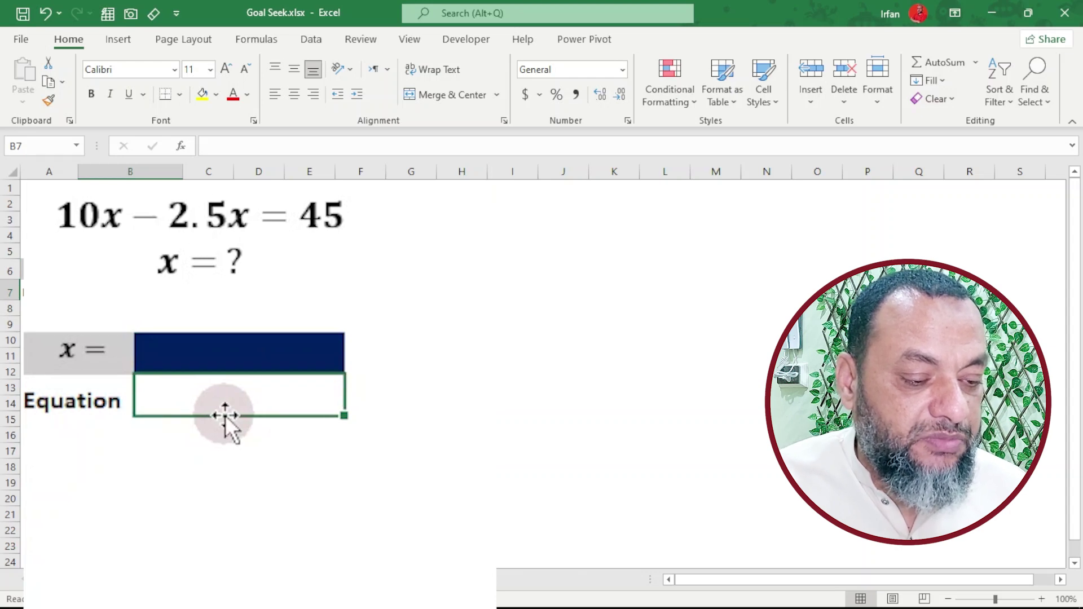
{"action": "type", "text": "=10"}
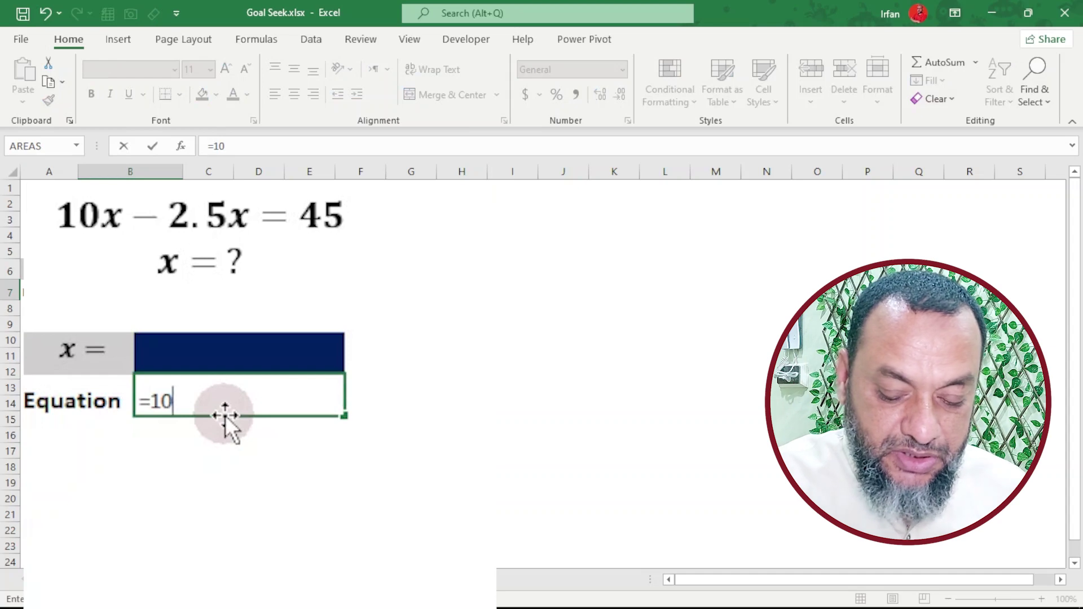
{"action": "type", "text": "*"}
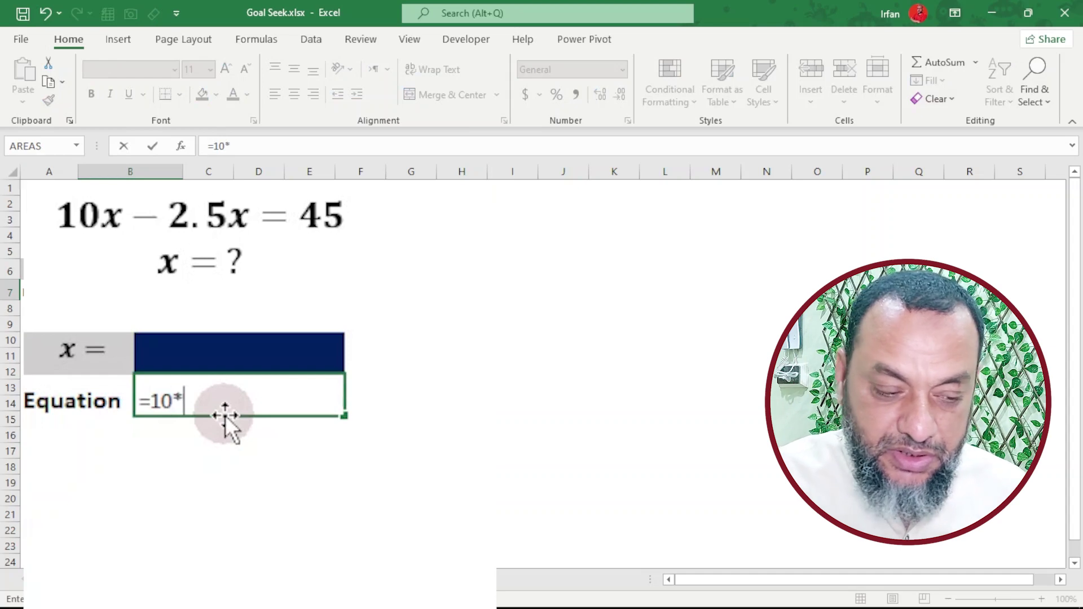
{"action": "left_click", "coordinate": [251, 358]}
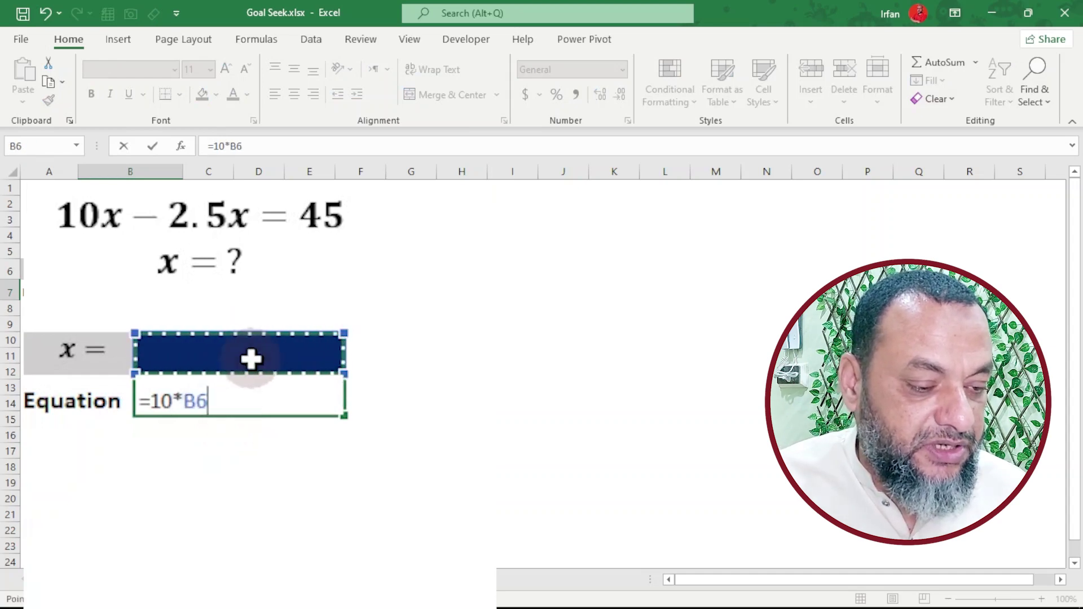
{"action": "type", "text": "-"}
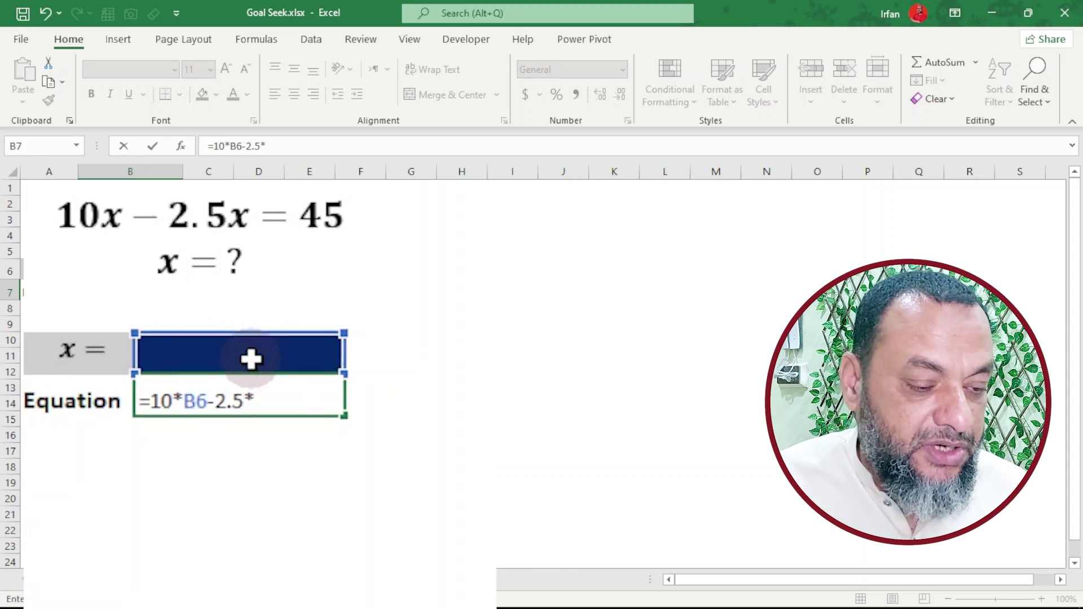
{"action": "type", "text": "2.5*"}
{"action": "left_click", "coordinate": [251, 358]}
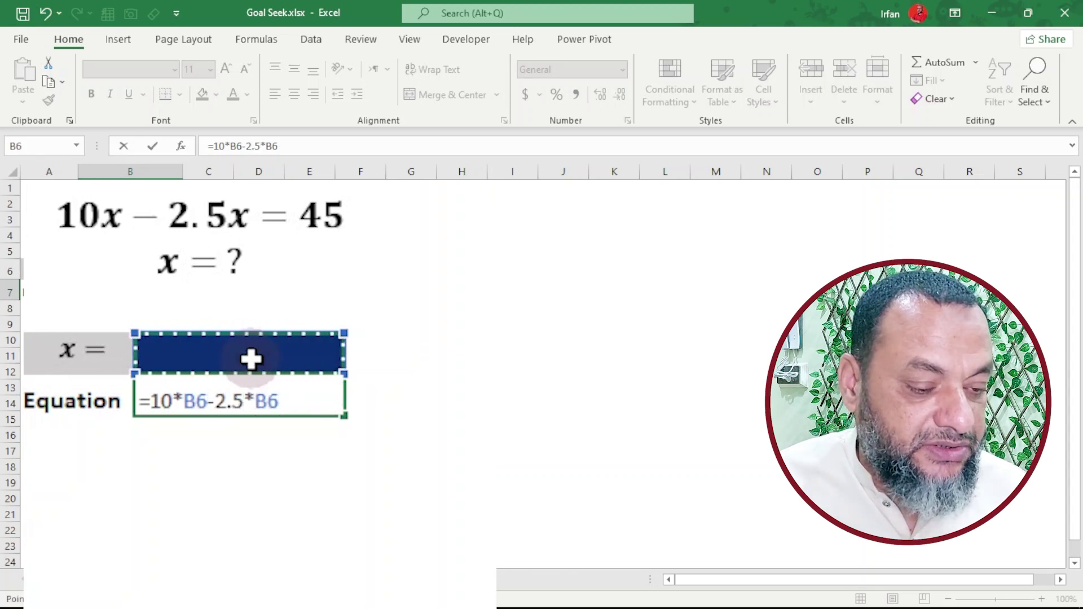
{"action": "key", "text": "ctrl+Return"}
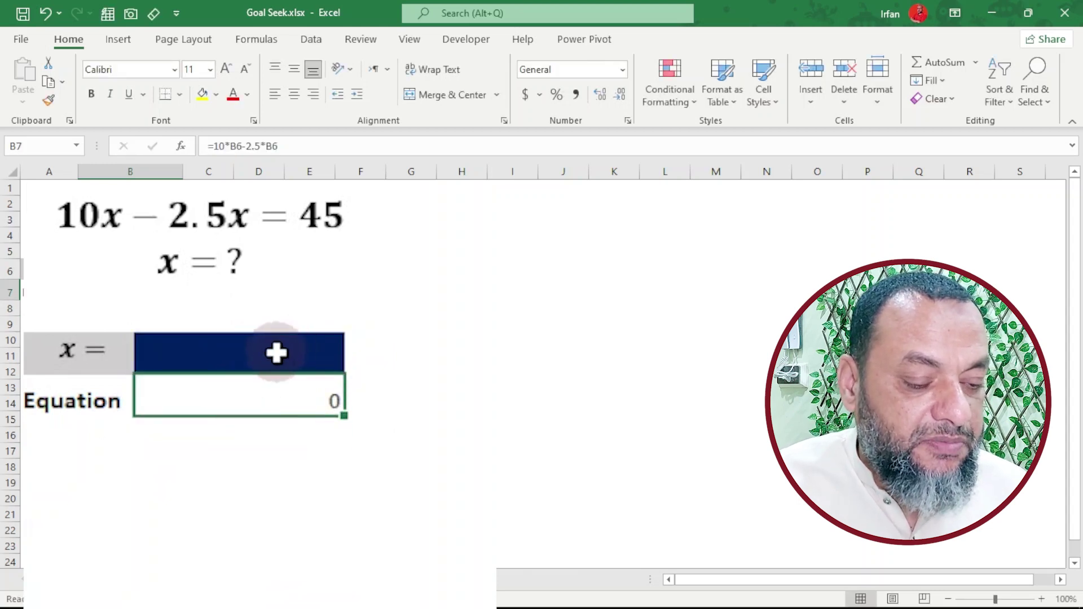
Try 10, 2 and 3 in turn as the value of x in cell B6 to test the equation
{"action": "left_click", "coordinate": [278, 354]}
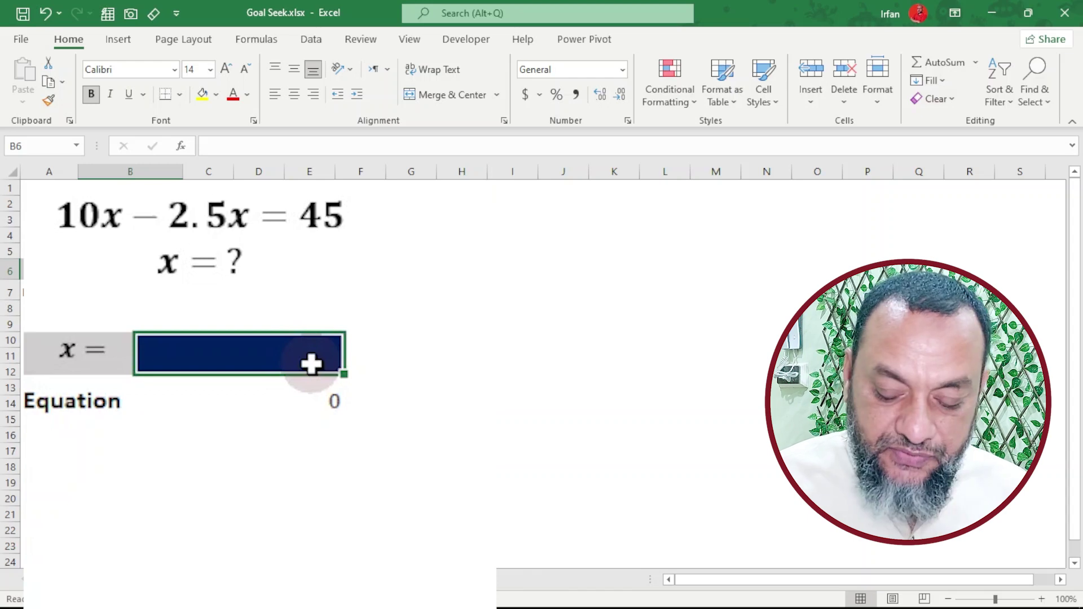
{"action": "type", "text": "10"}
{"action": "key", "text": "Return"}
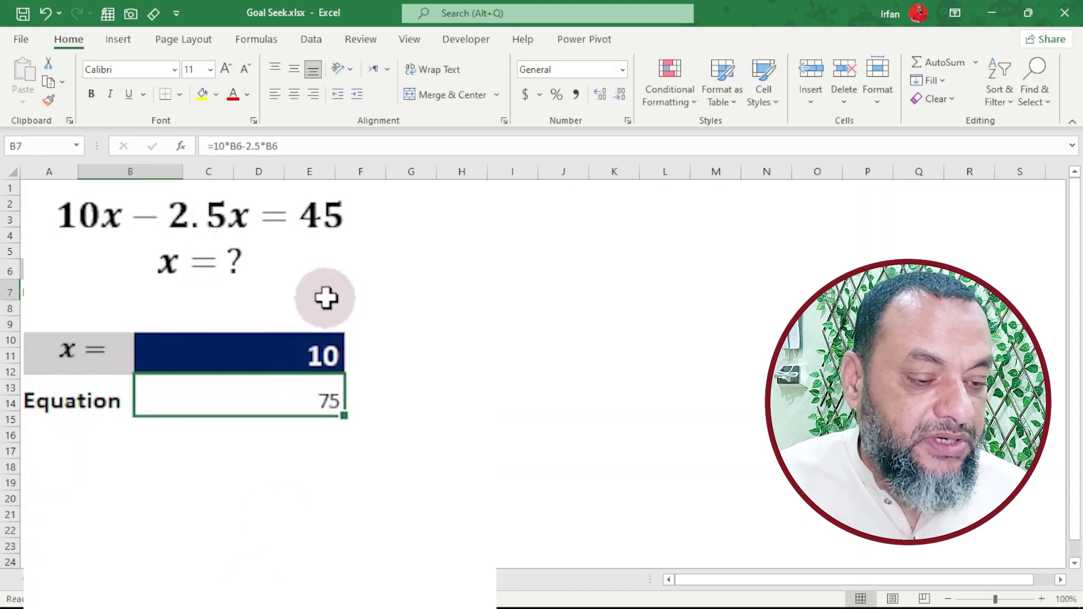
{"action": "left_click", "coordinate": [226, 357]}
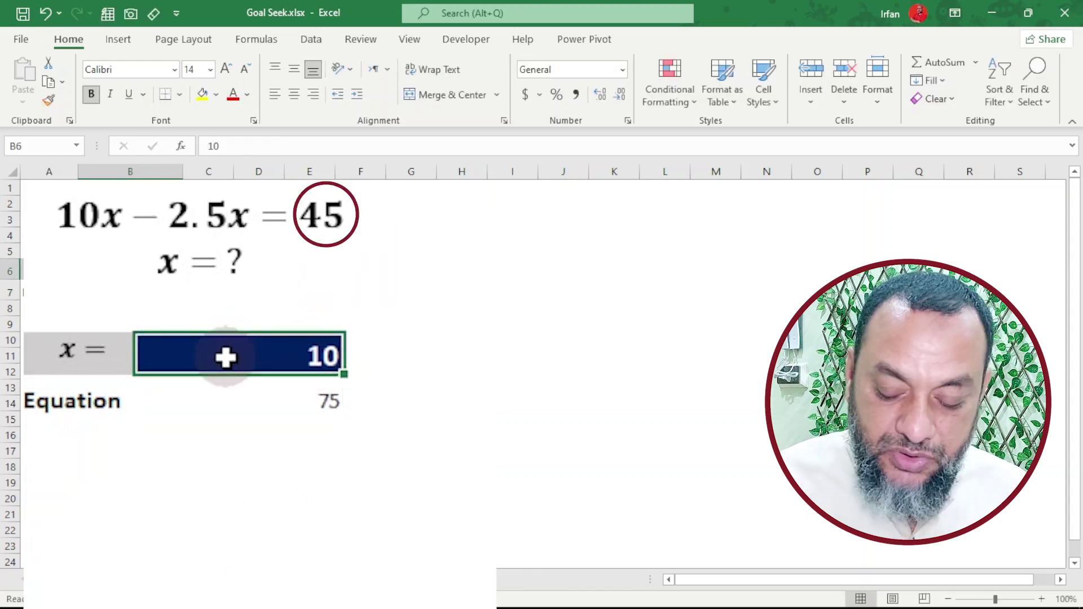
{"action": "type", "text": "2"}
{"action": "key", "text": "Return"}
{"action": "left_click", "coordinate": [226, 358]}
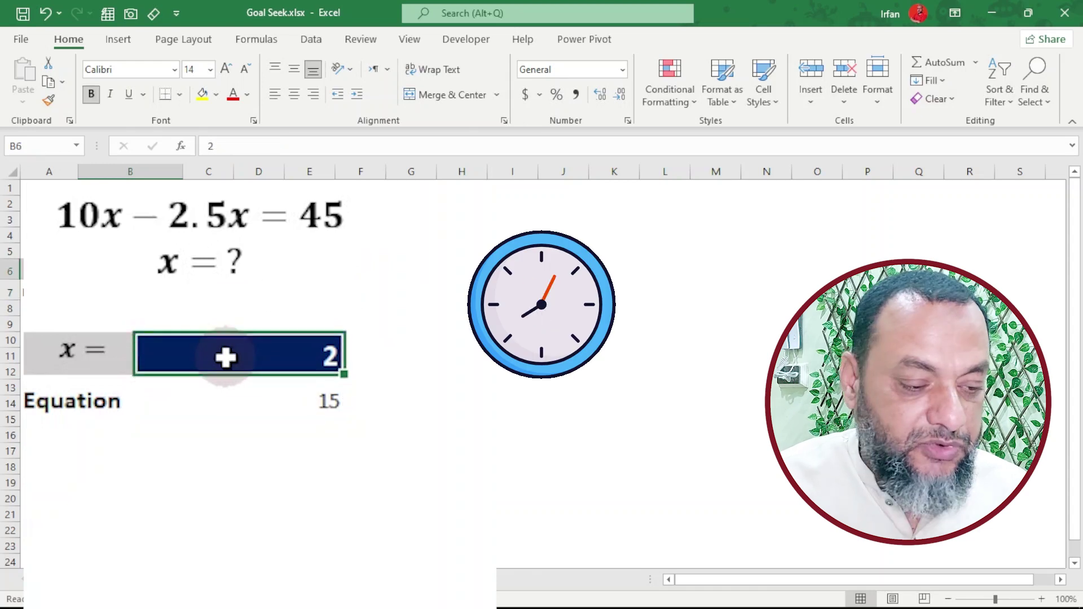
{"action": "type", "text": "3"}
{"action": "key", "text": "Return"}
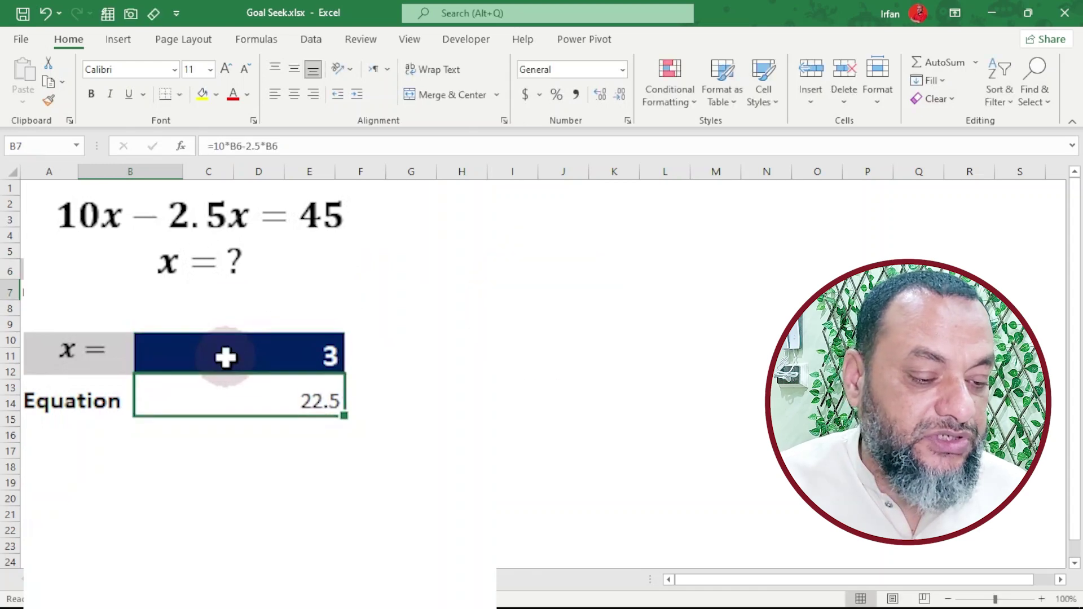
{"action": "left_click", "coordinate": [226, 357]}
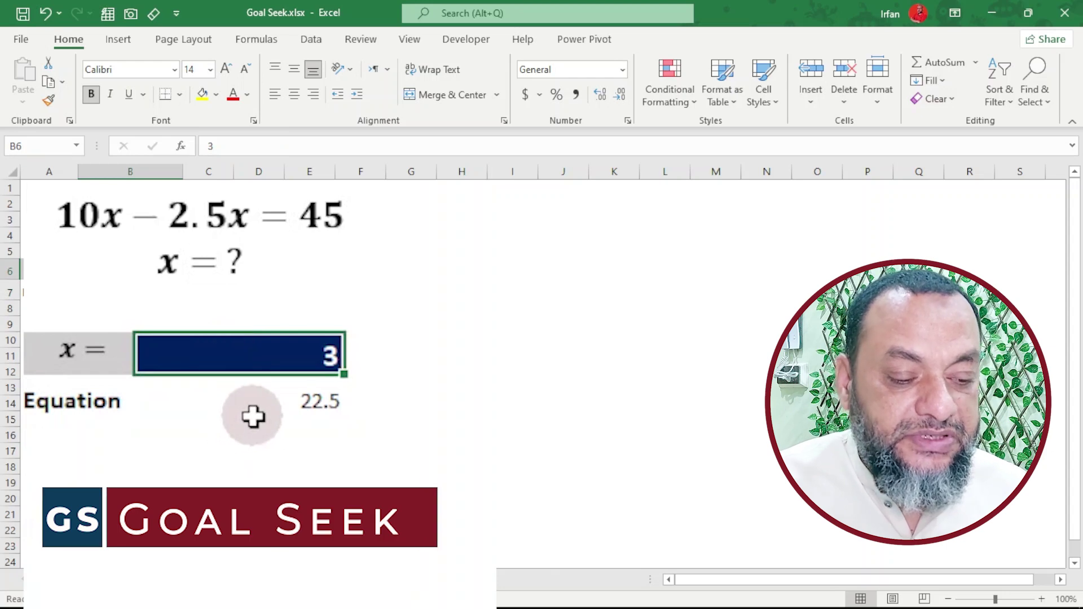
Start a Goal Seek what-if analysis with the equation cell B7 as the set cell
{"action": "left_click", "coordinate": [285, 418]}
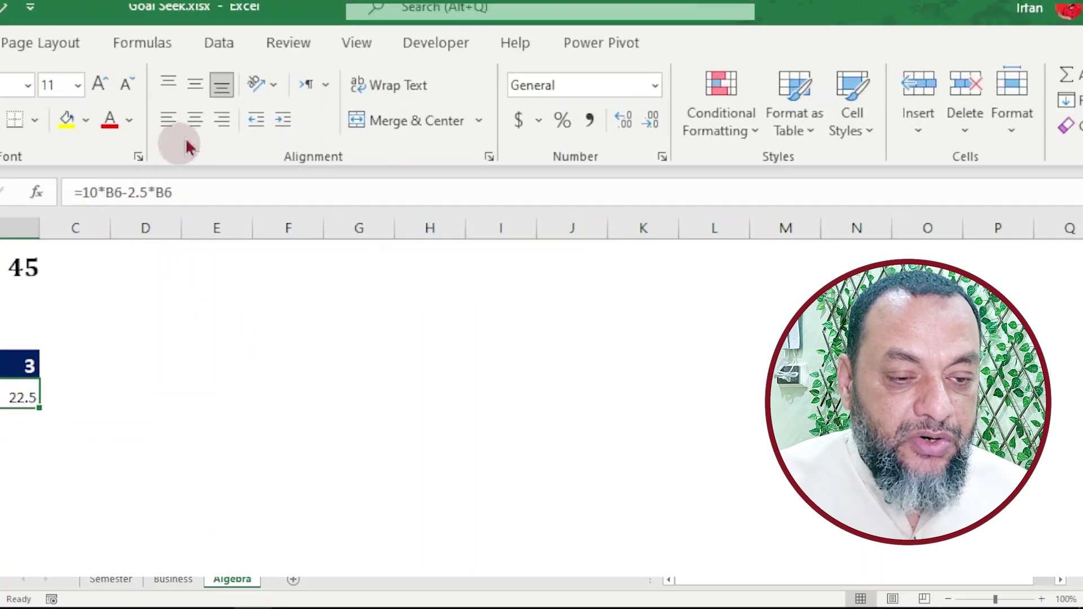
{"action": "left_click", "coordinate": [219, 43]}
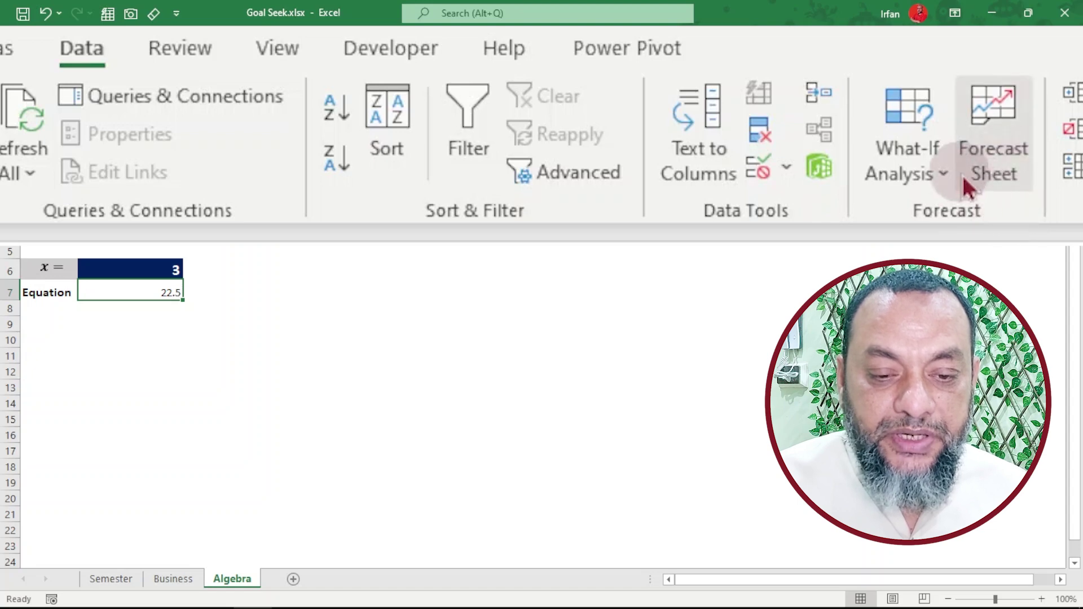
{"action": "left_click", "coordinate": [941, 175]}
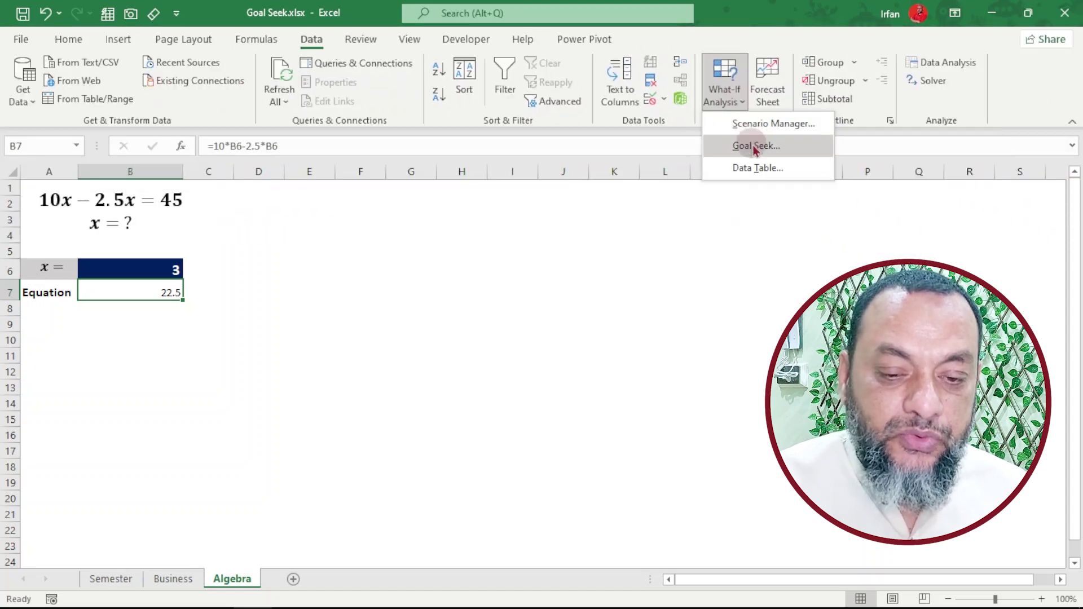
{"action": "left_click", "coordinate": [754, 146]}
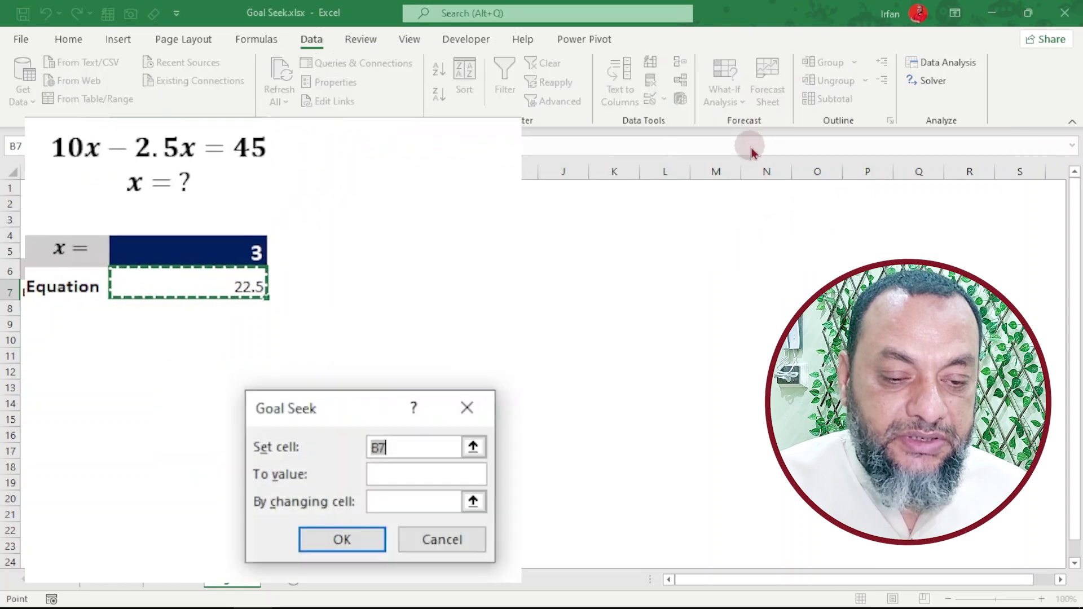
{"action": "left_click", "coordinate": [472, 446]}
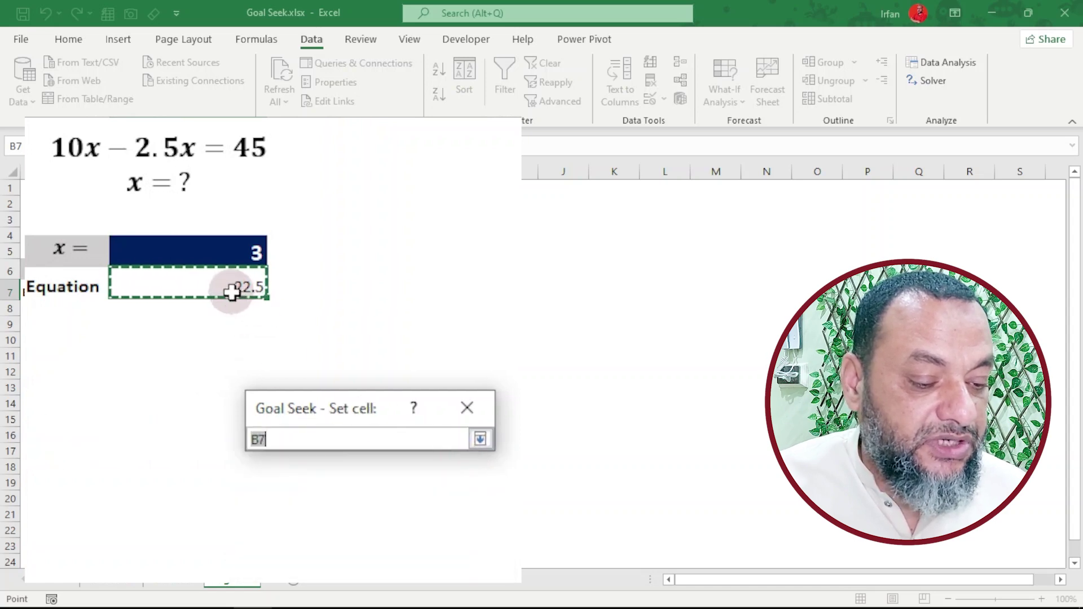
{"action": "left_click", "coordinate": [230, 290]}
{"action": "left_click", "coordinate": [480, 439]}
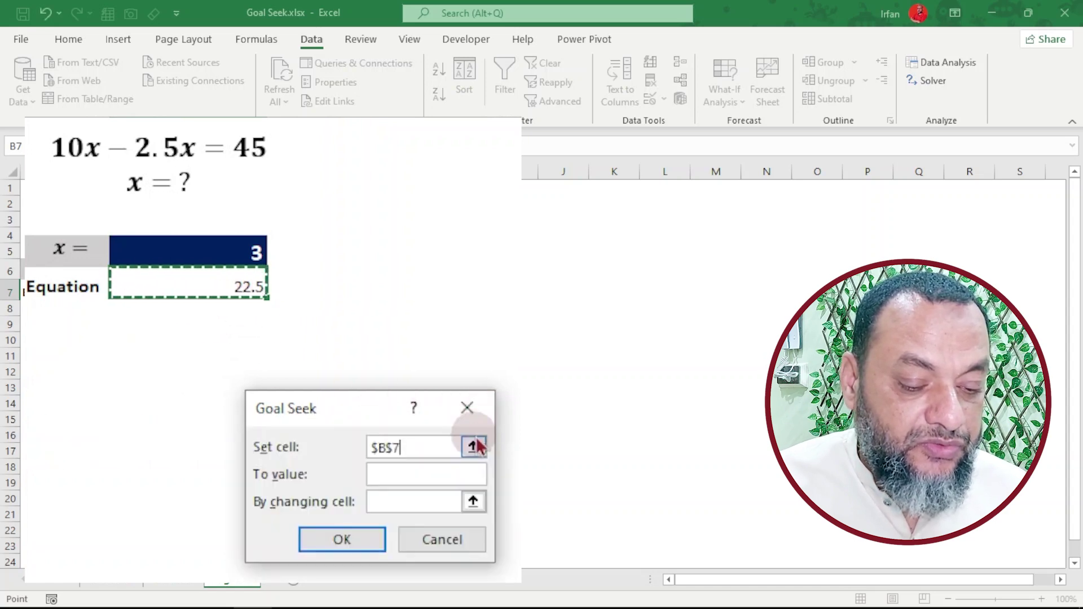
Set the Goal Seek target value to 45 with B6 as the changing cell, run it and accept the solution
{"action": "left_click", "coordinate": [404, 477]}
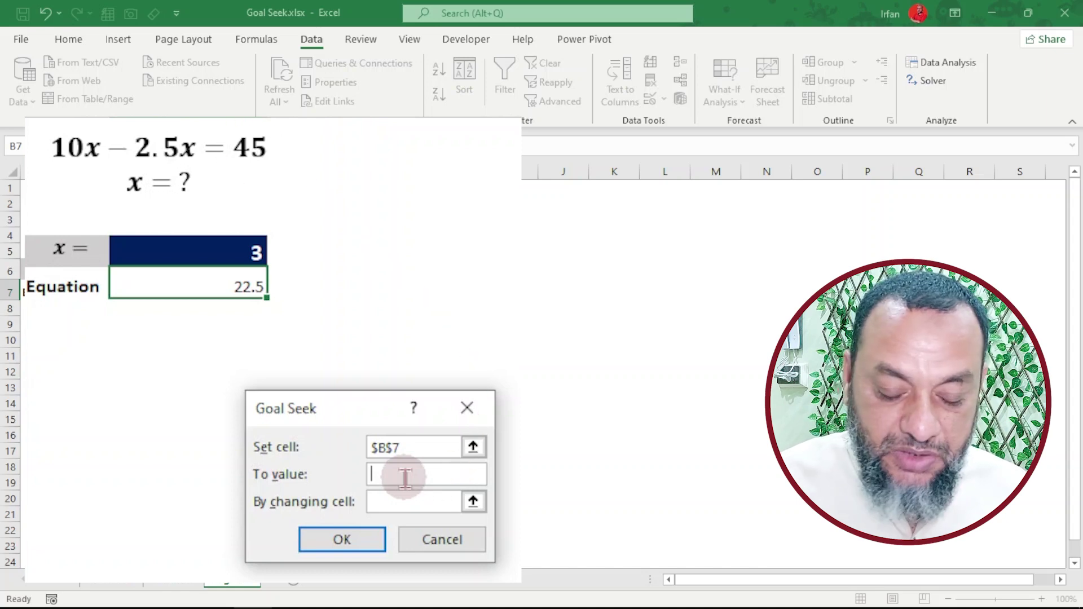
{"action": "left_click", "coordinate": [400, 501]}
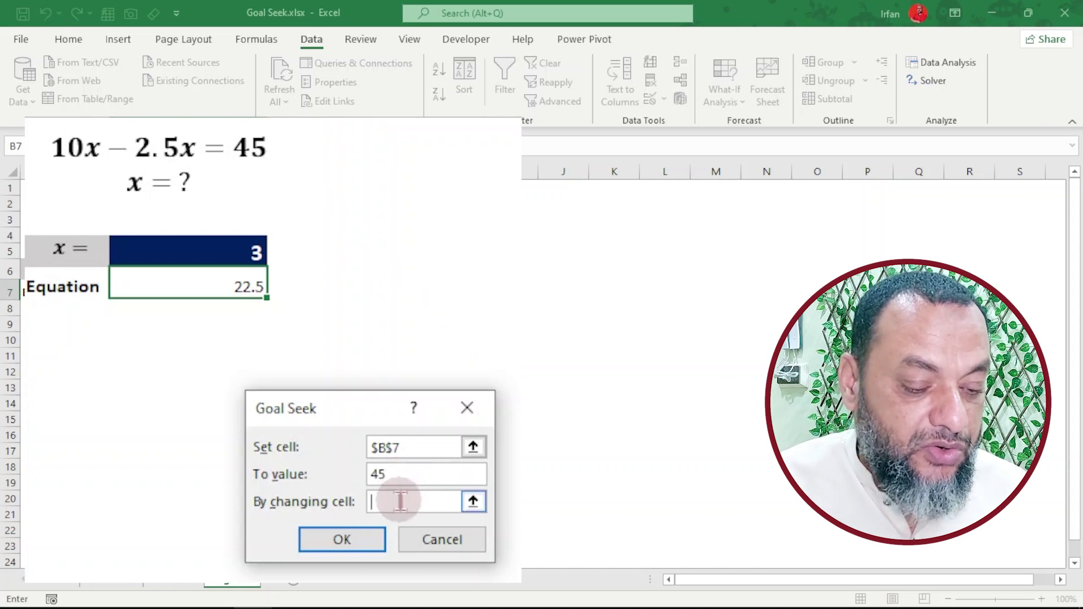
{"action": "left_click", "coordinate": [474, 501]}
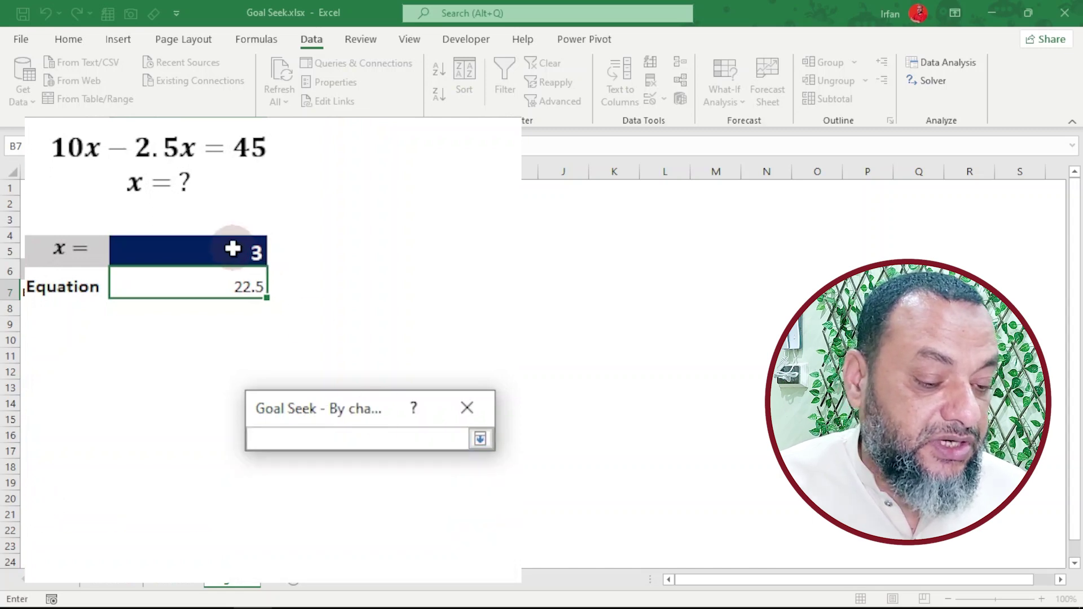
{"action": "left_click", "coordinate": [260, 253]}
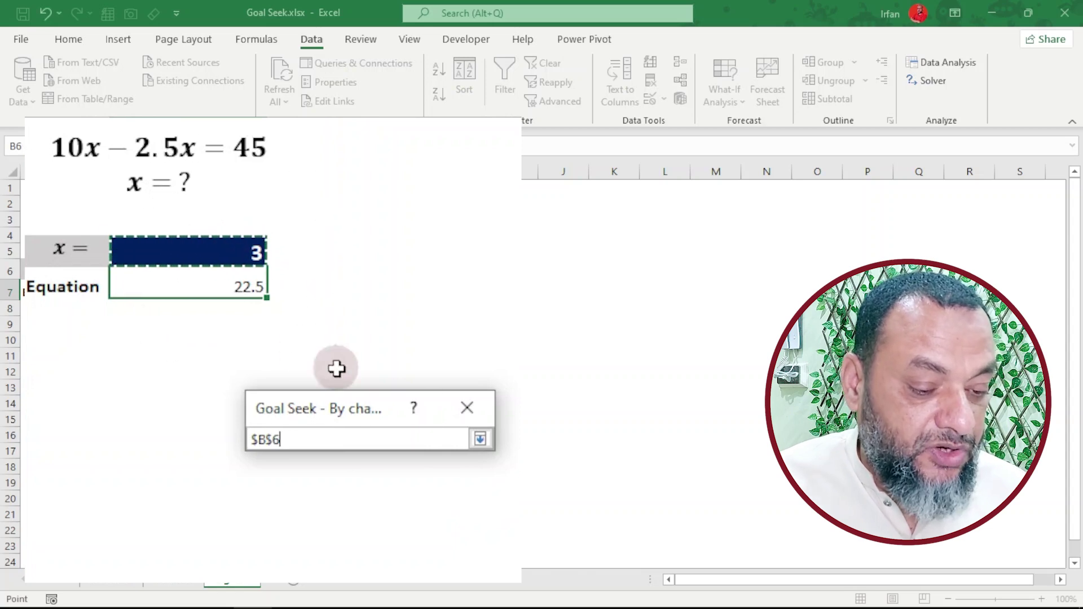
{"action": "left_click", "coordinate": [479, 440]}
{"action": "left_click", "coordinate": [351, 541]}
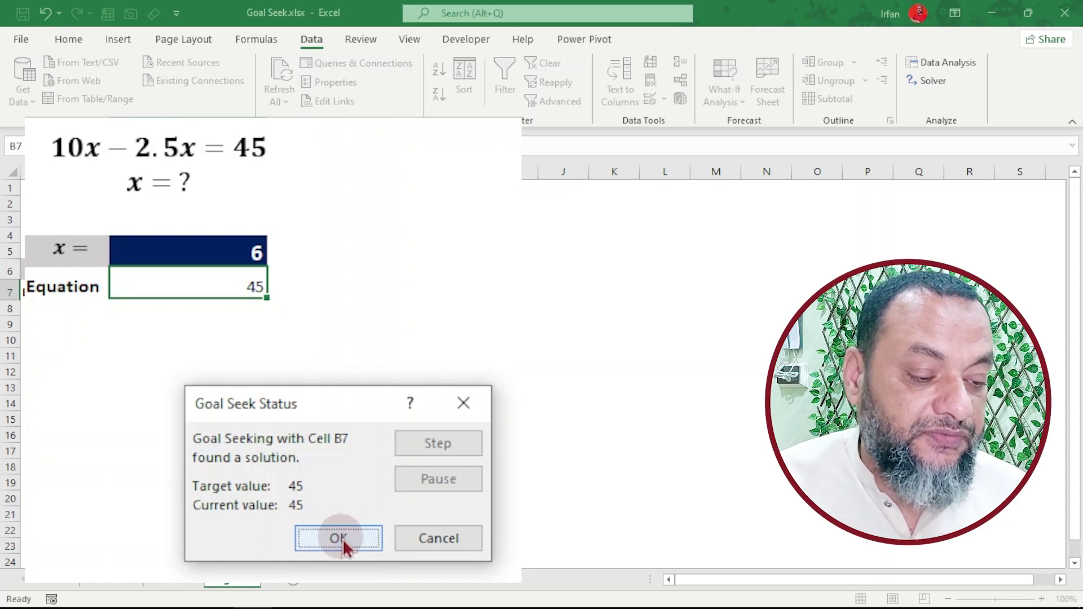
{"action": "left_click", "coordinate": [338, 539]}
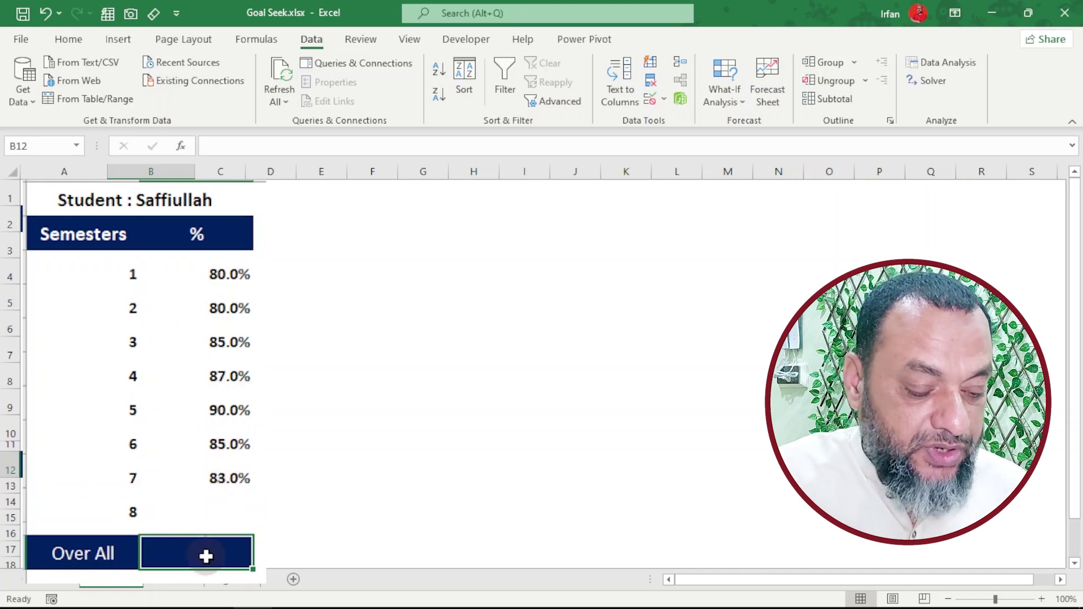
On the Semester sheet, enter =SUM(B3:B10)/8 in B12 to calculate the overall percentage across the eight semesters
{"action": "type", "text": "=sum("}
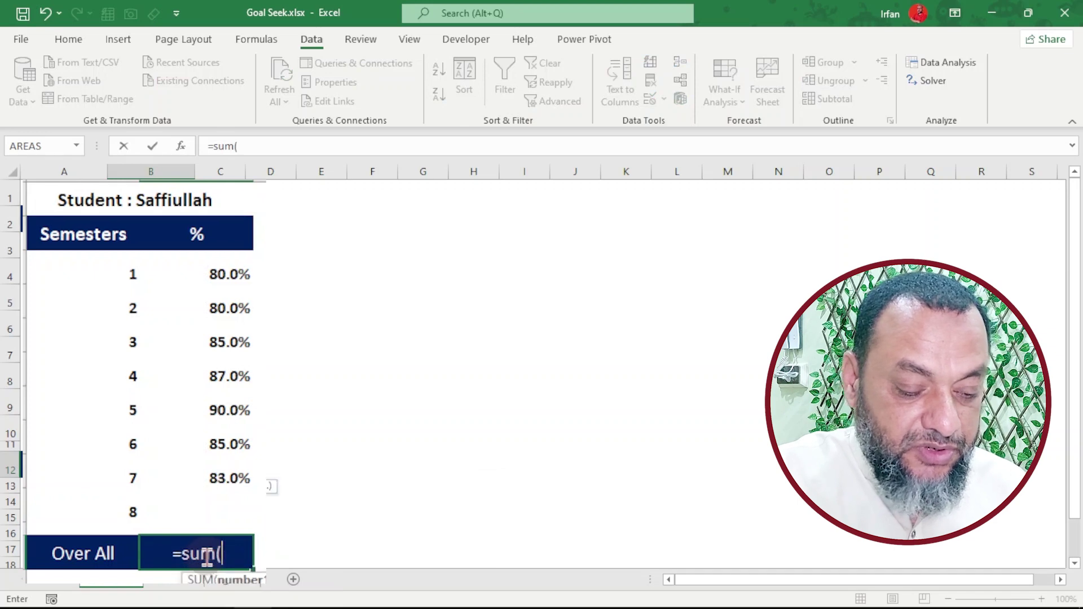
{"action": "key", "text": "Up"}
{"action": "key", "text": "Up"}
{"action": "key", "text": "shift+Up"}
{"action": "key", "text": "shift+Up"}
{"action": "key", "text": "shift+Up"}
{"action": "key", "text": "shift+Up"}
{"action": "key", "text": "shift+Up"}
{"action": "key", "text": "shift+Up"}
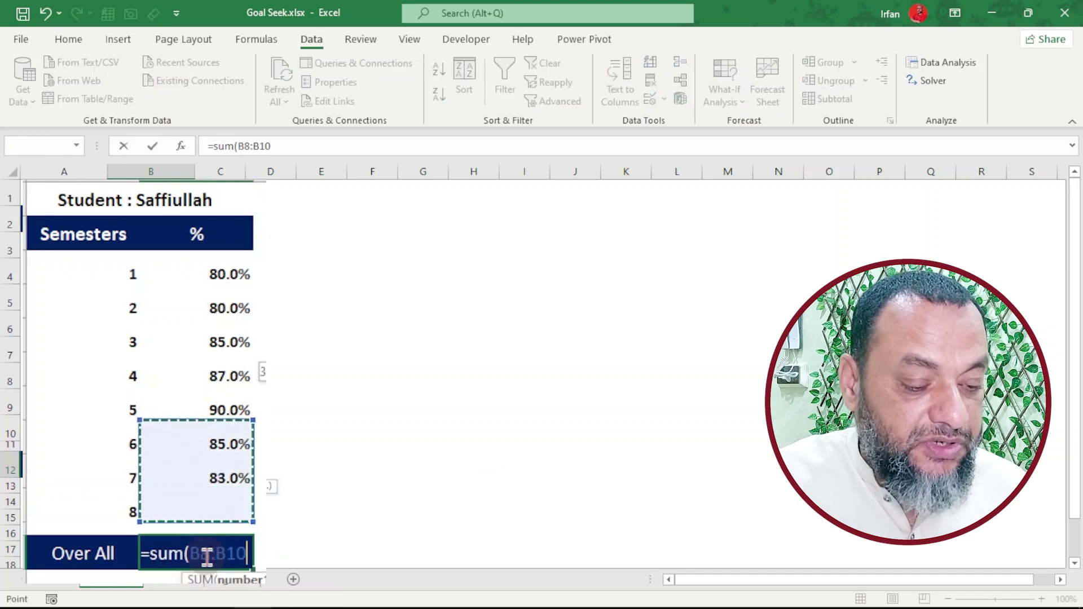
{"action": "key", "text": "shift+Up"}
{"action": "type", "text": ")"}
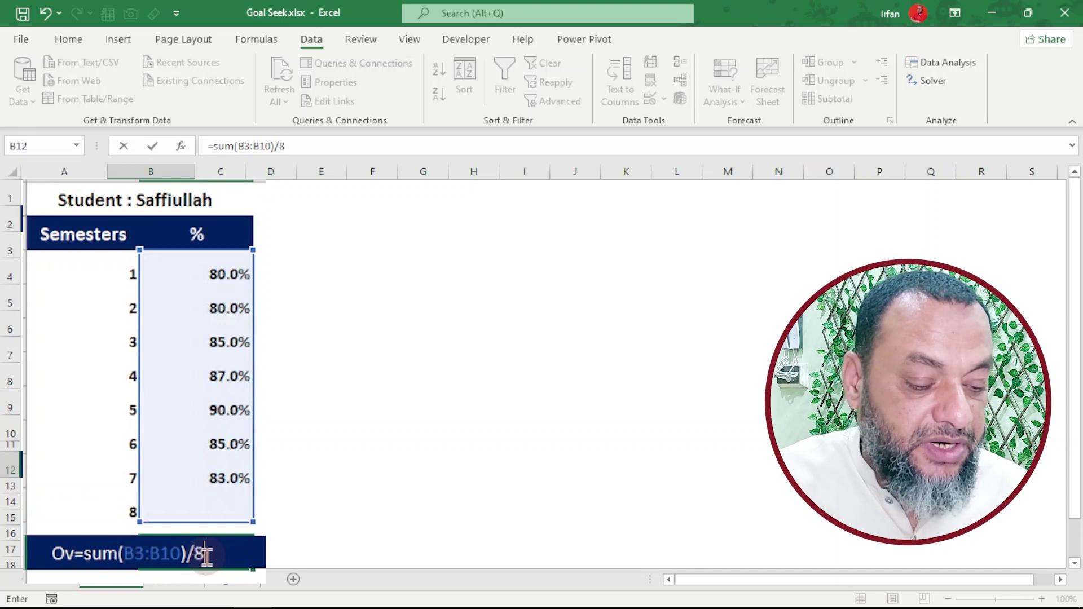
{"action": "type", "text": "/8"}
{"action": "key", "text": "Return"}
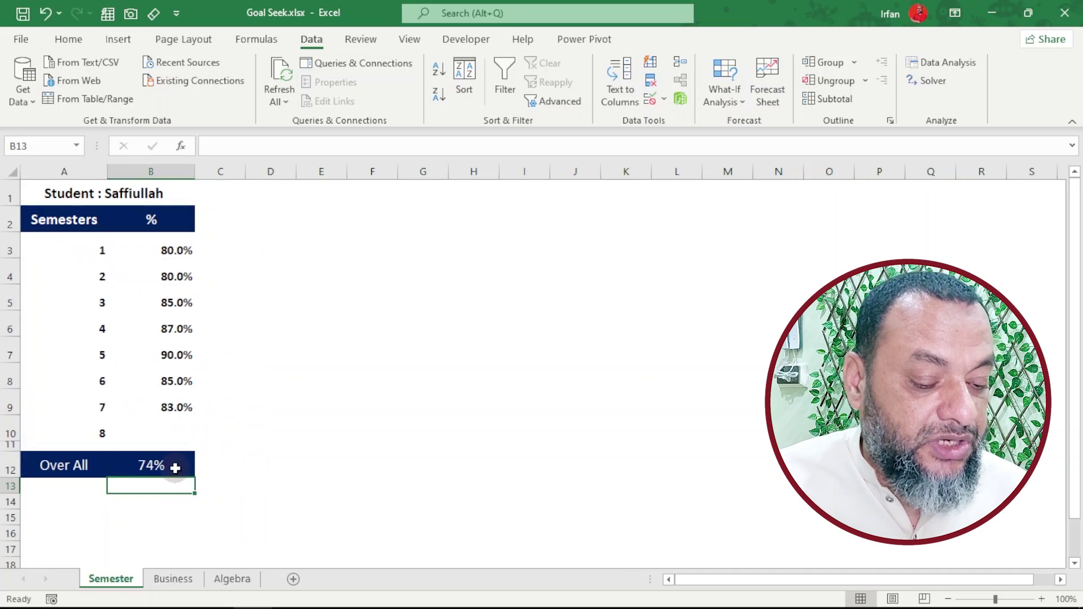
Start a Goal Seek what-if analysis with the overall percentage cell B12 as the set cell
{"action": "left_click", "coordinate": [174, 468]}
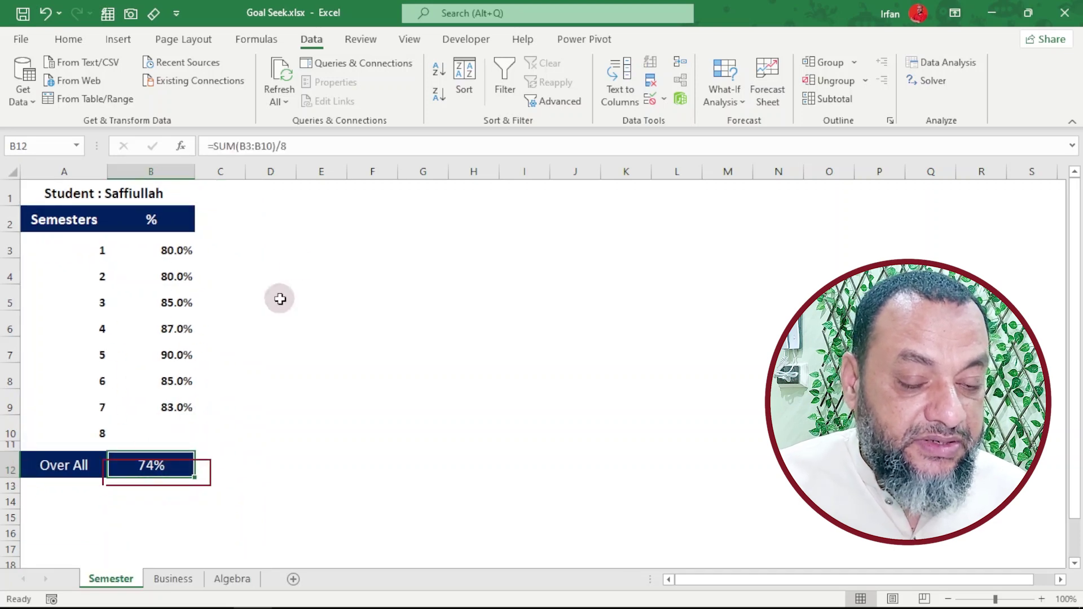
{"action": "left_click", "coordinate": [744, 105]}
{"action": "left_click", "coordinate": [754, 147]}
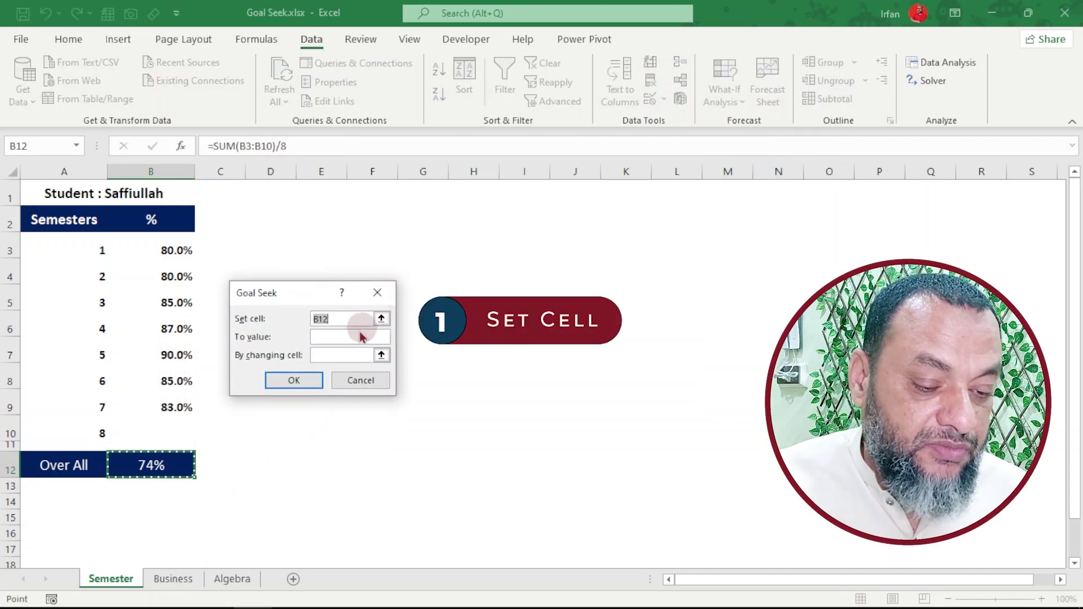
{"action": "left_click", "coordinate": [382, 319]}
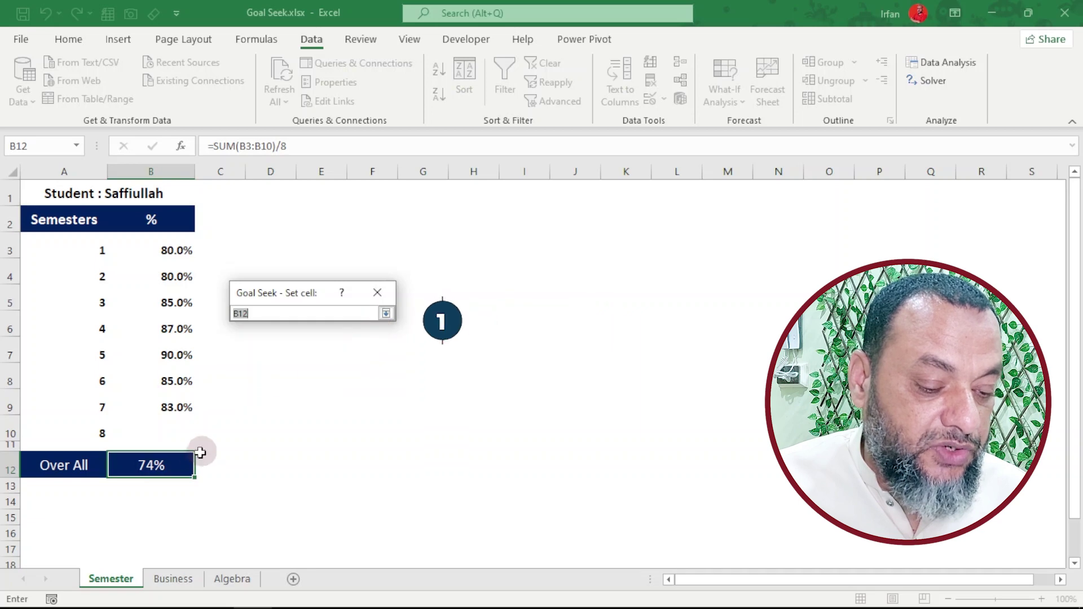
{"action": "left_click", "coordinate": [168, 468]}
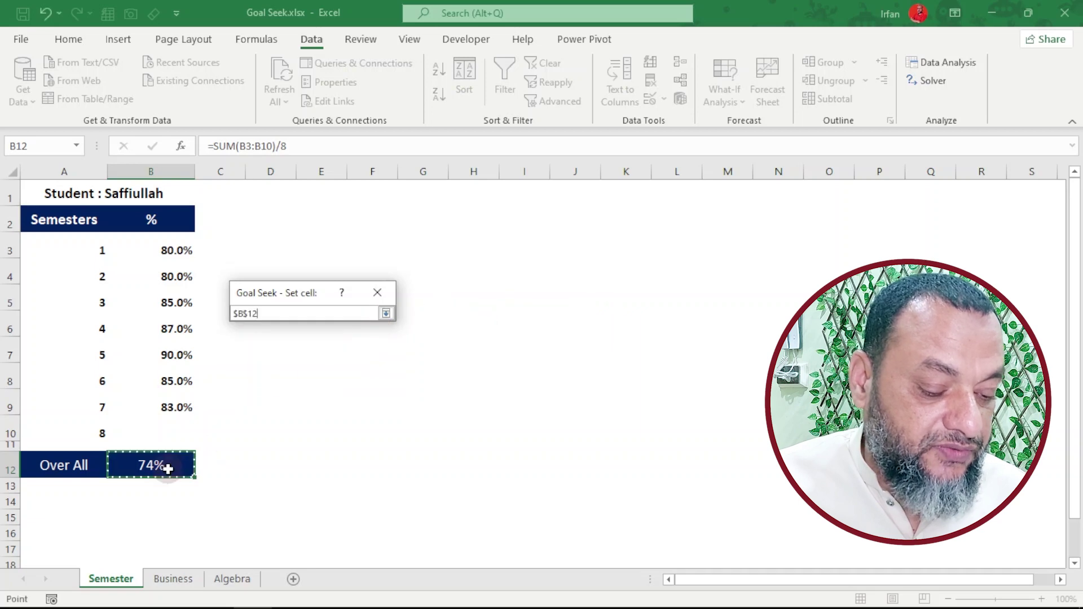
{"action": "left_click", "coordinate": [386, 314]}
Set the Goal Seek target value to 85% with the semester 8 cell B10 as the changing cell, run it and accept the solution
{"action": "left_click", "coordinate": [343, 337]}
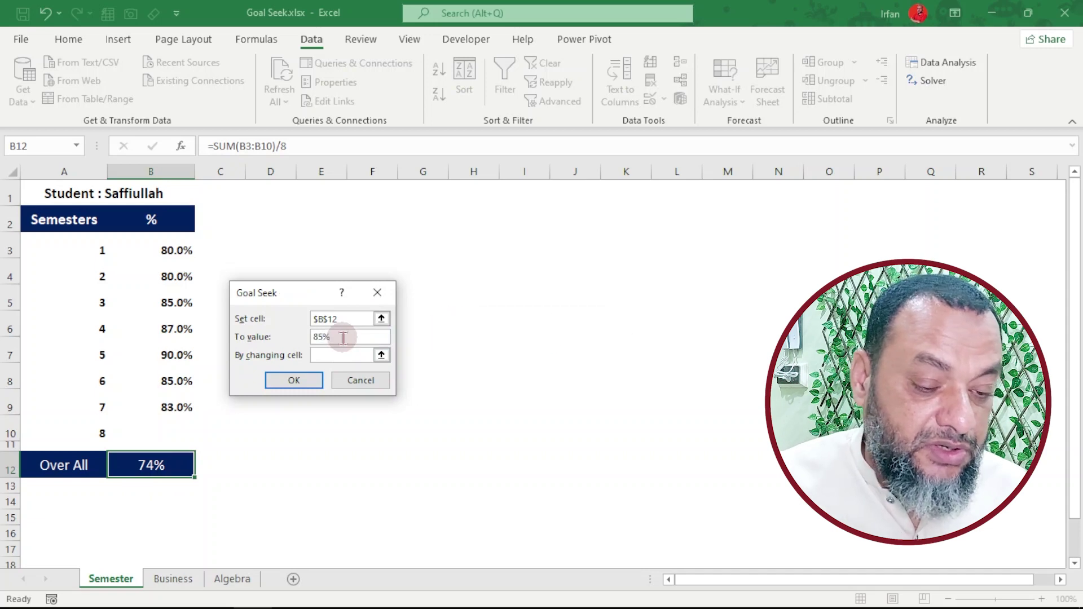
{"action": "left_click", "coordinate": [335, 358]}
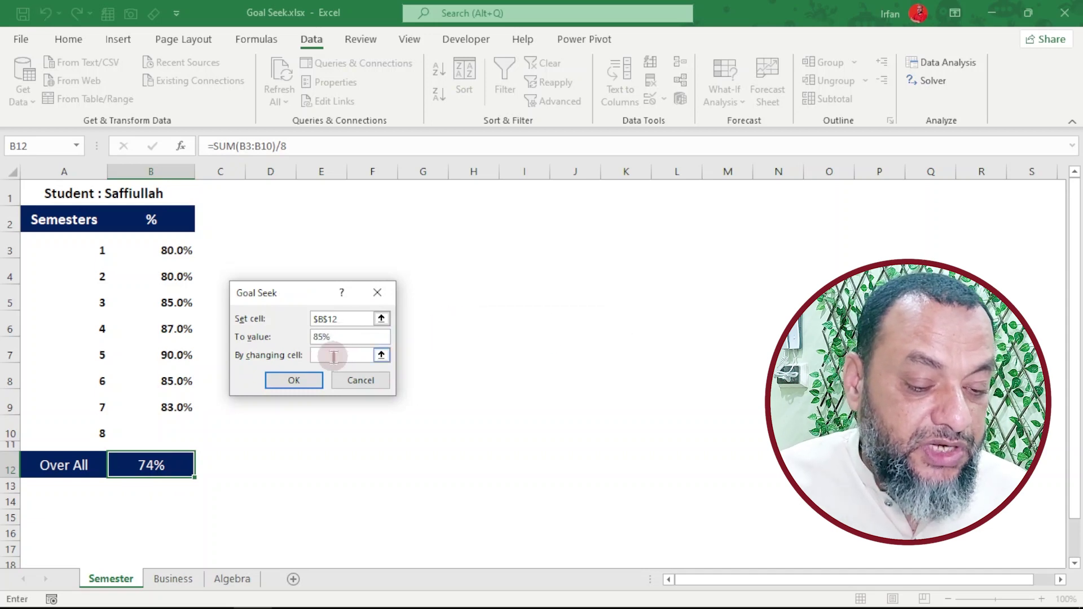
{"action": "left_click", "coordinate": [382, 356]}
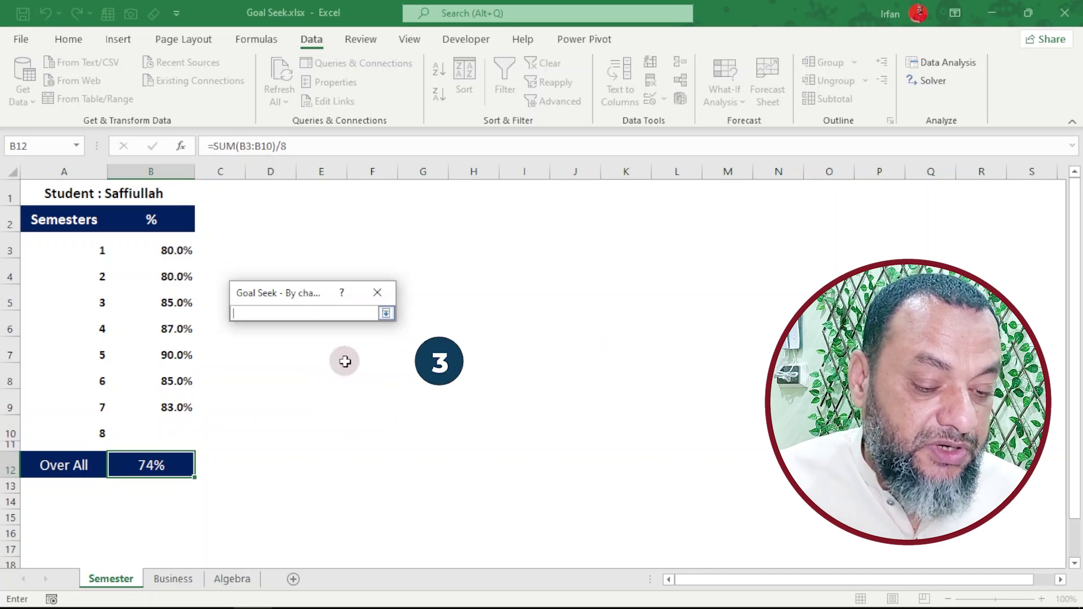
{"action": "left_click", "coordinate": [165, 431]}
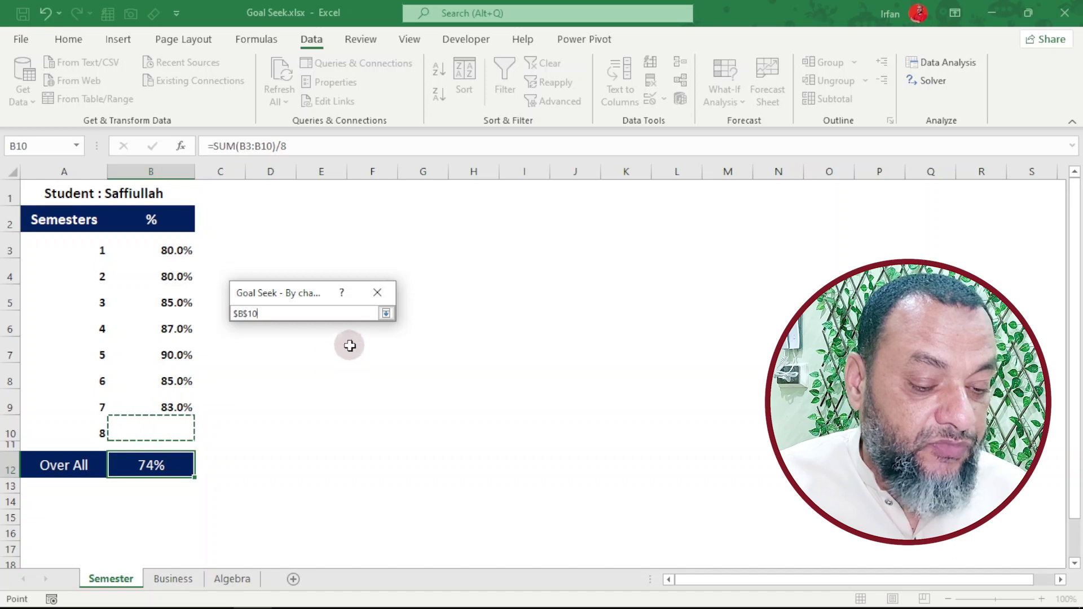
{"action": "left_click", "coordinate": [386, 314]}
{"action": "left_click", "coordinate": [296, 379]}
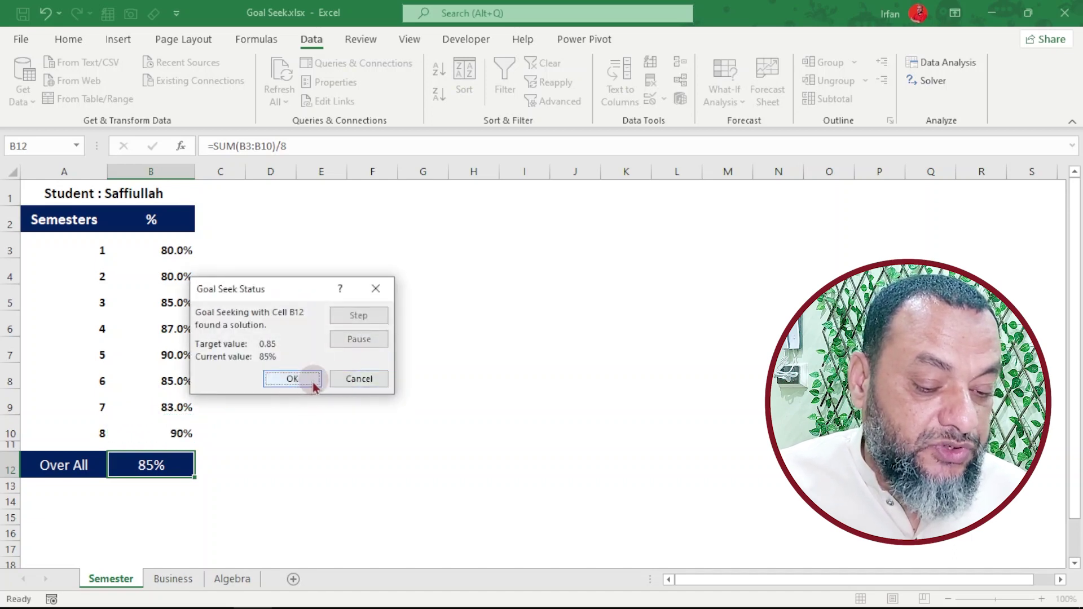
{"action": "left_click", "coordinate": [297, 379]}
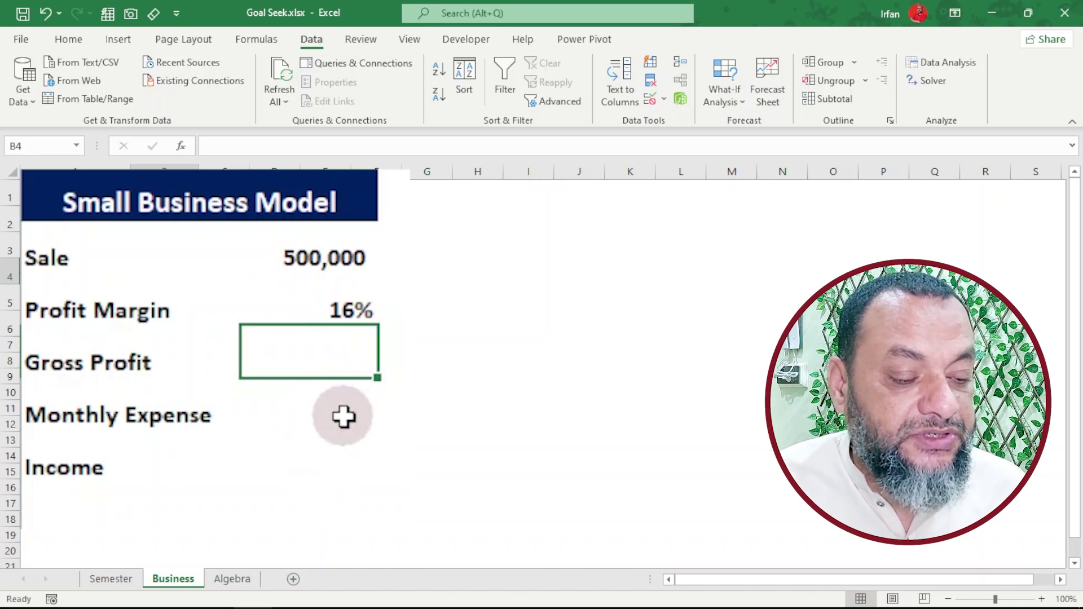
On the Business sheet, calculate the gross profit in B4 with the formula =B3*B2
{"action": "type", "text": "="}
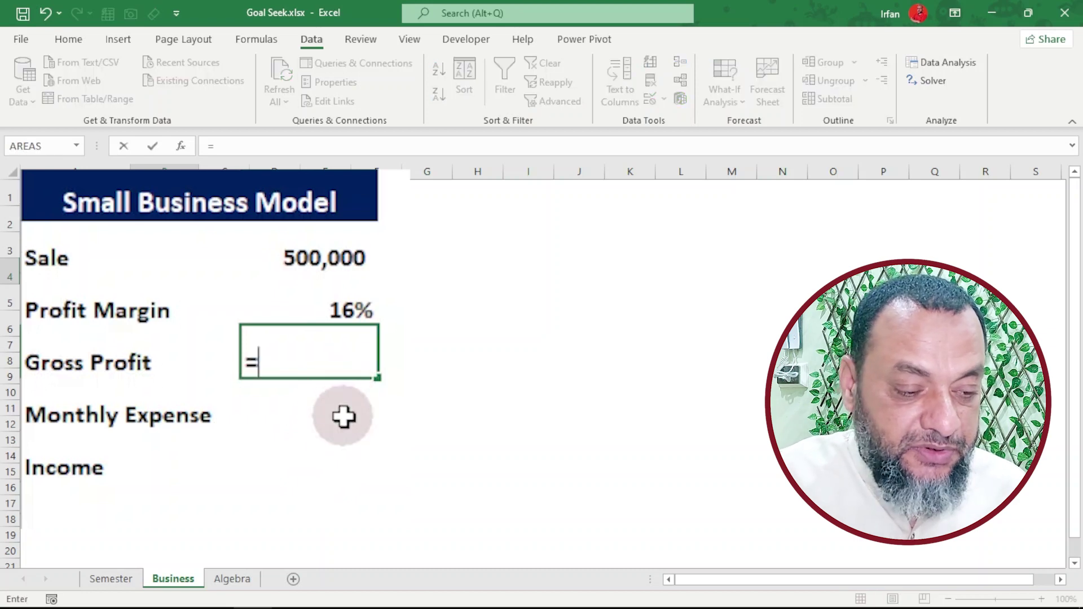
{"action": "key", "text": "Up"}
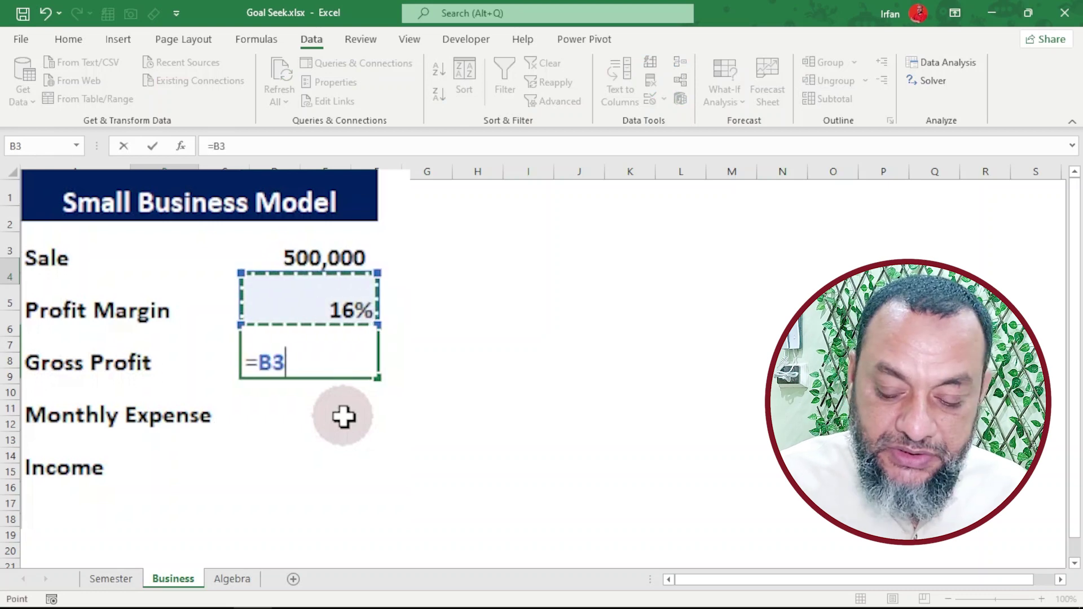
{"action": "type", "text": "*"}
{"action": "key", "text": "Up"}
{"action": "key", "text": "Up"}
{"action": "key", "text": "Return"}
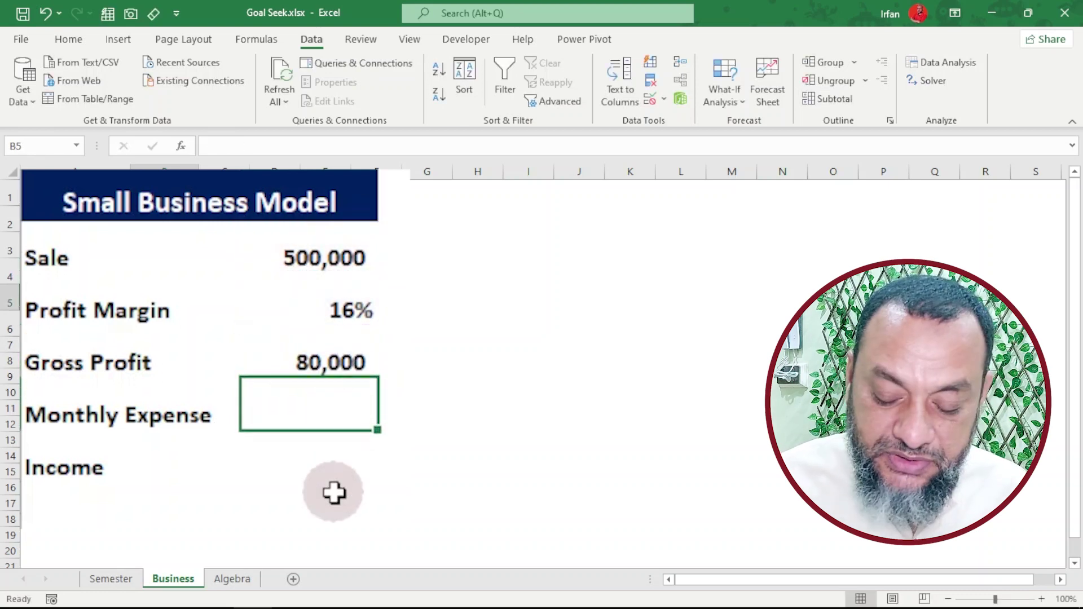
Enter 30000 as the monthly expense in B5 and calculate the income in B6 with =B4-B5
{"action": "type", "text": "30000"}
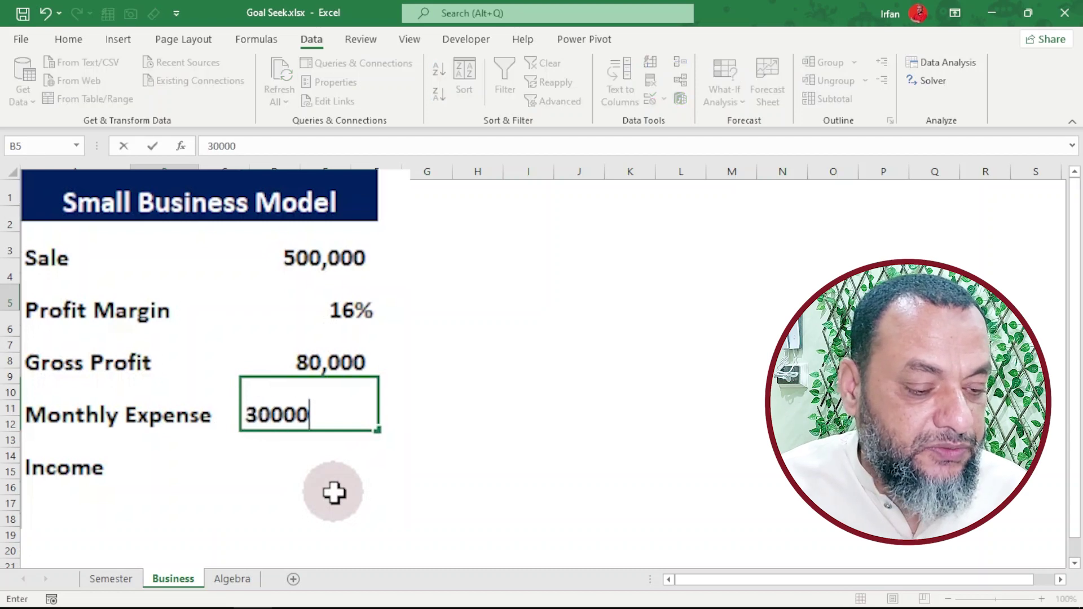
{"action": "key", "text": "Return"}
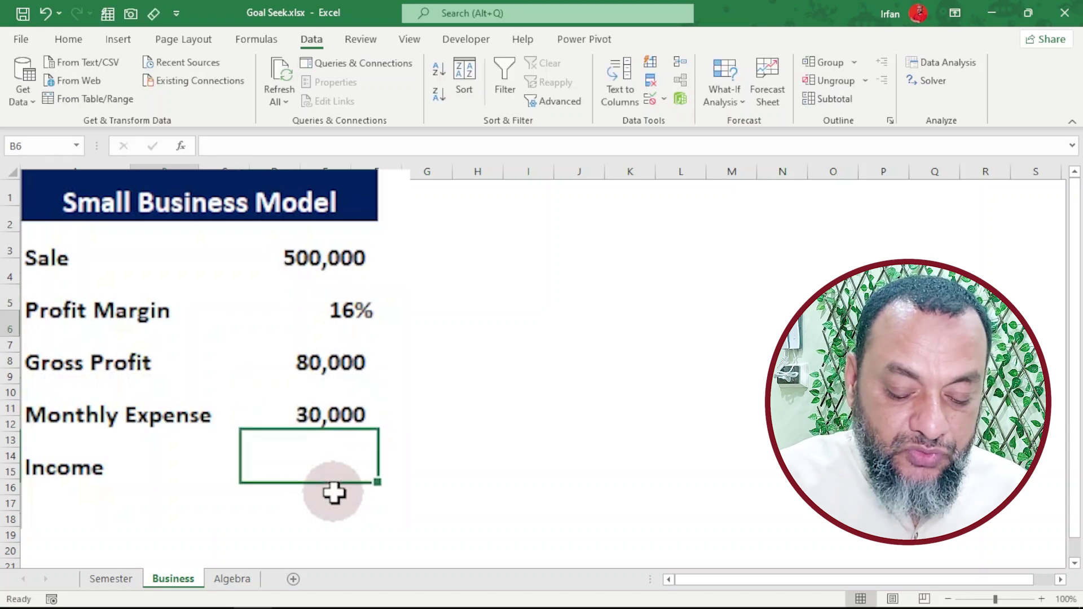
{"action": "type", "text": "="}
{"action": "key", "text": "Up"}
{"action": "key", "text": "Up"}
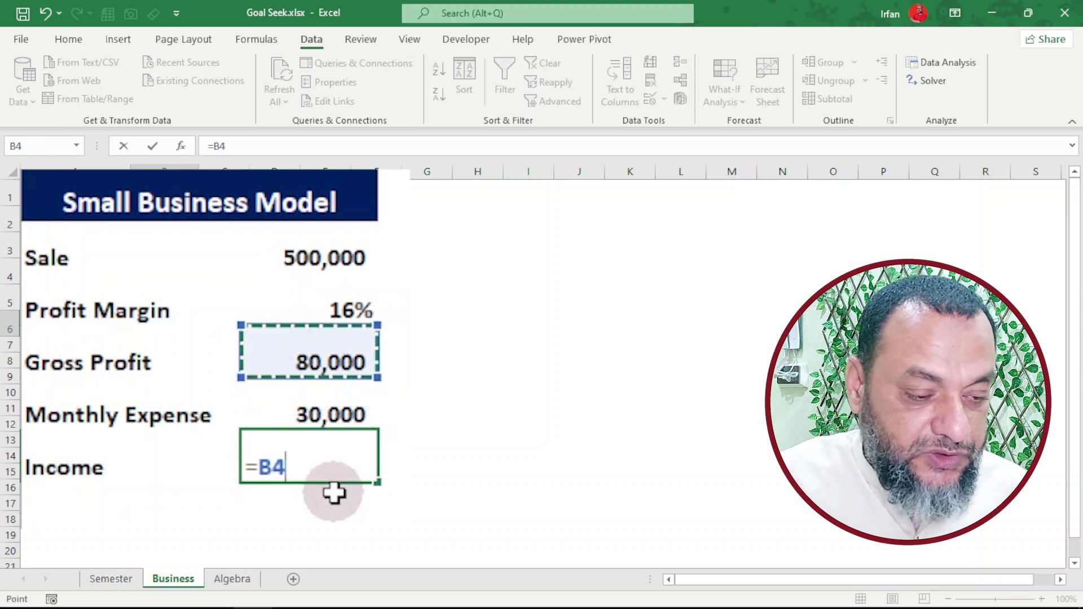
{"action": "type", "text": "-"}
{"action": "key", "text": "Up"}
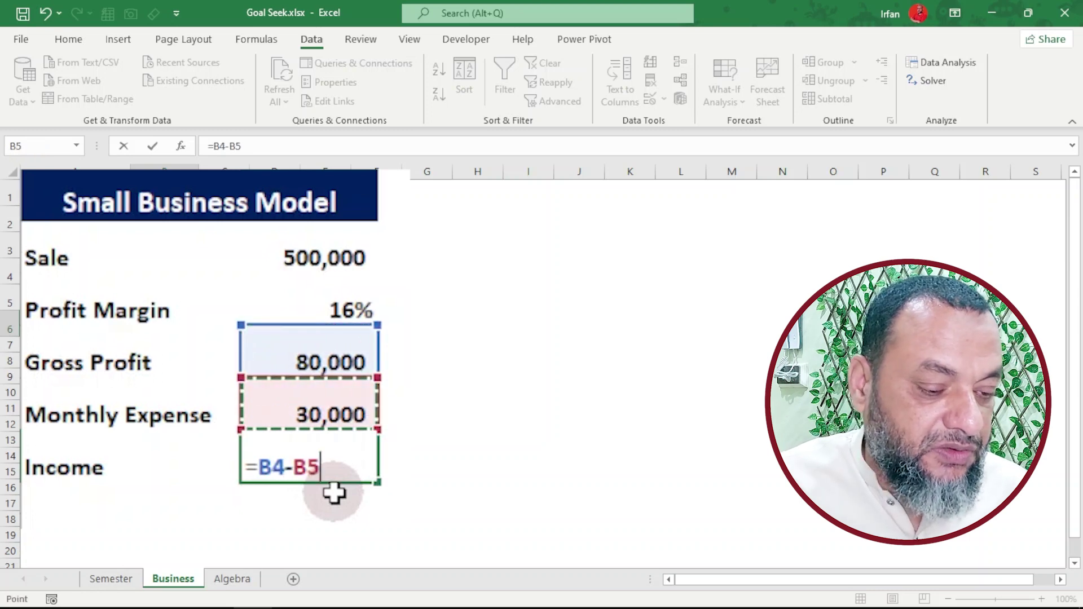
{"action": "key", "text": "Return"}
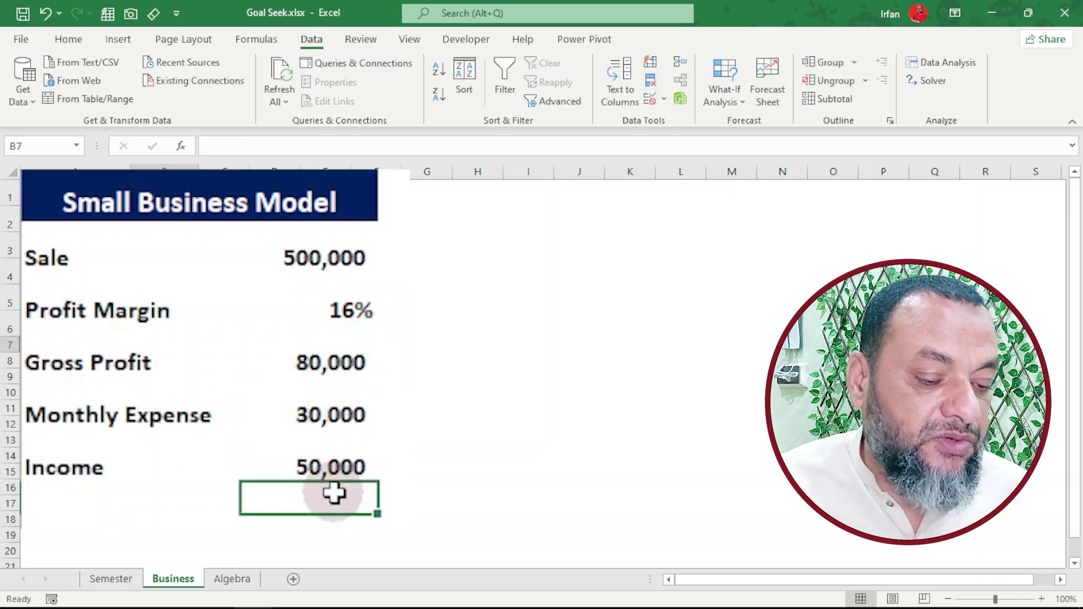
Start a Goal Seek what-if analysis with the income cell B6 as the set cell
{"action": "left_click", "coordinate": [308, 465]}
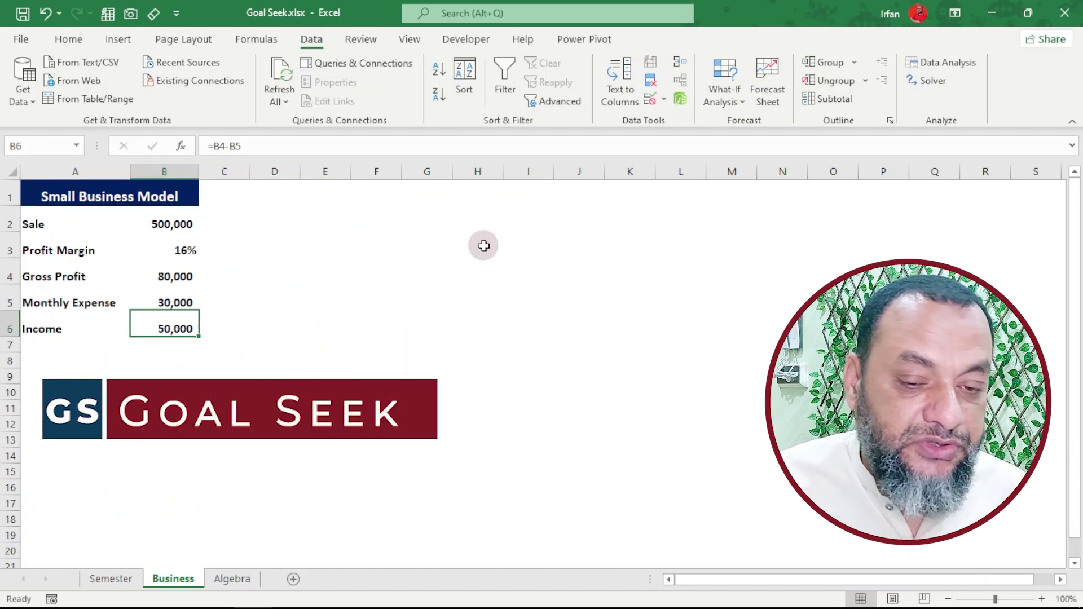
{"action": "left_click", "coordinate": [723, 90]}
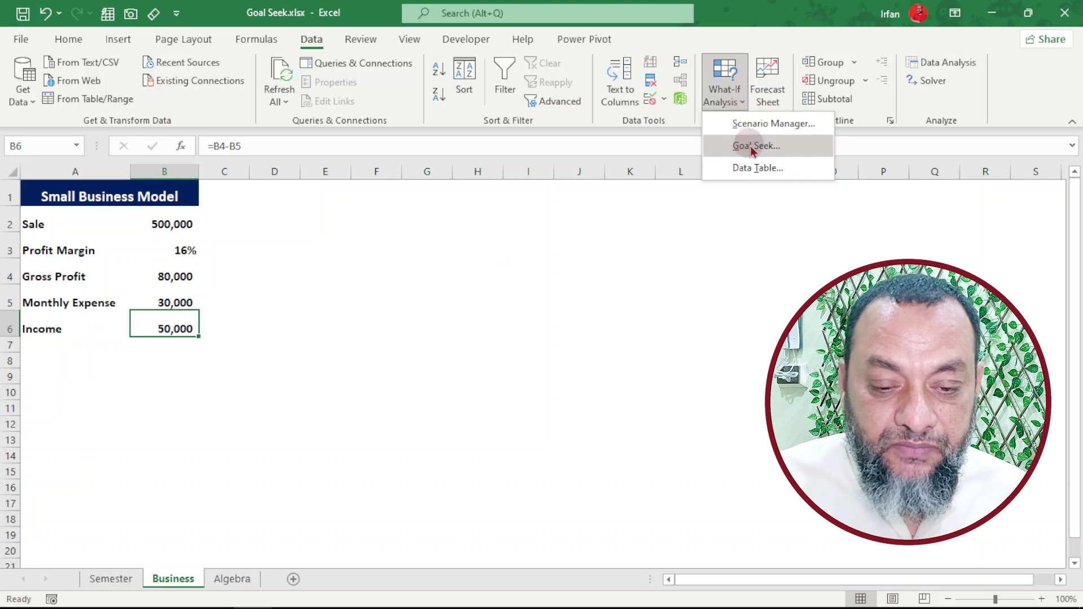
{"action": "left_click", "coordinate": [750, 144]}
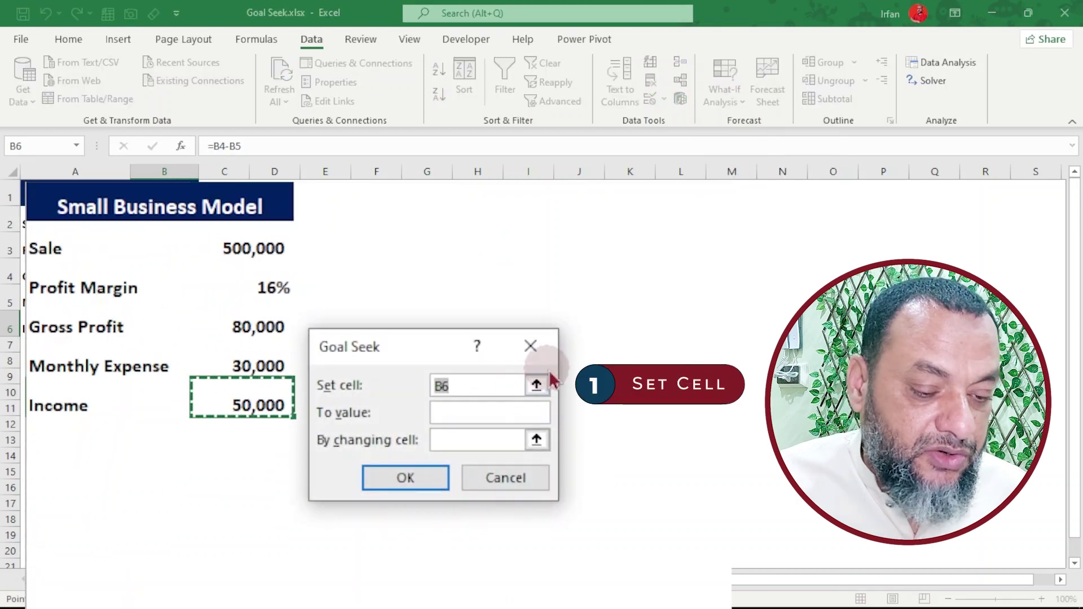
{"action": "left_click", "coordinate": [537, 386]}
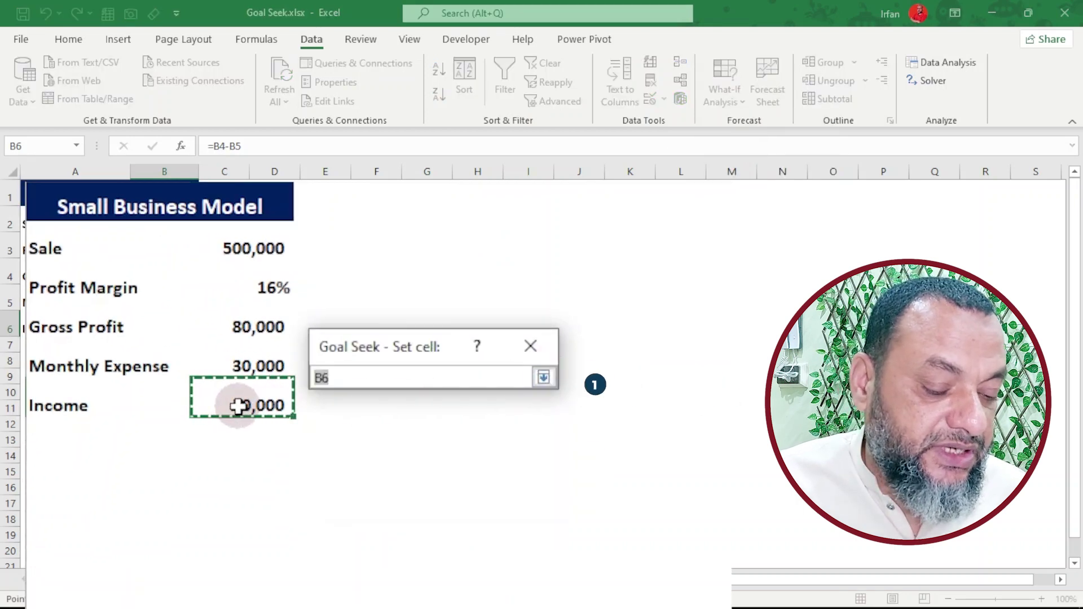
{"action": "left_click", "coordinate": [237, 406]}
{"action": "left_click", "coordinate": [543, 376]}
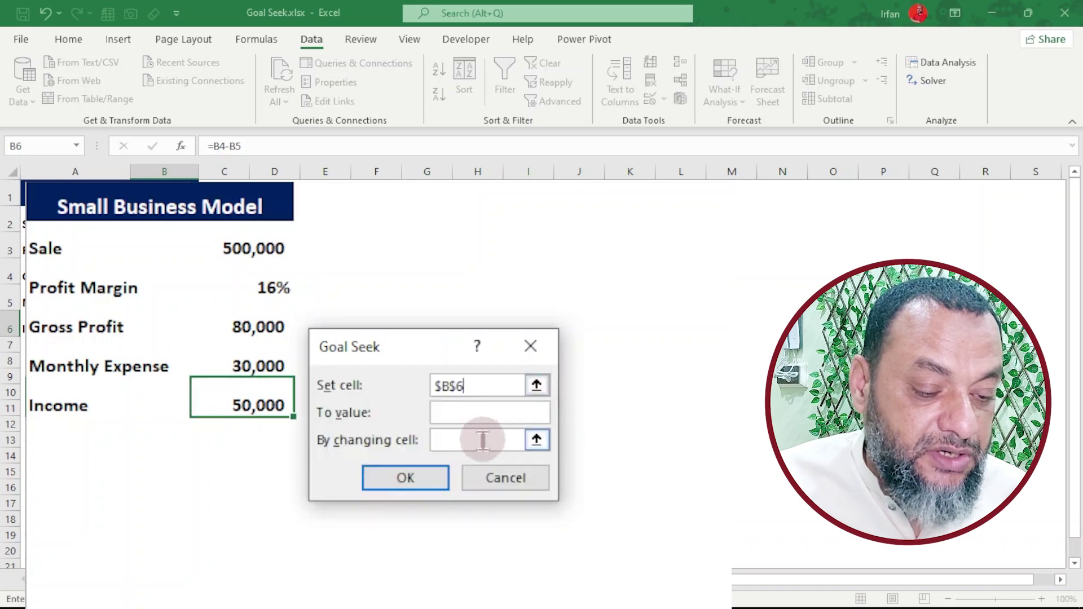
Try reaching an income of 70000 by changing the monthly expense in B5, and undo the Goal Seek result
{"action": "left_click", "coordinate": [470, 416]}
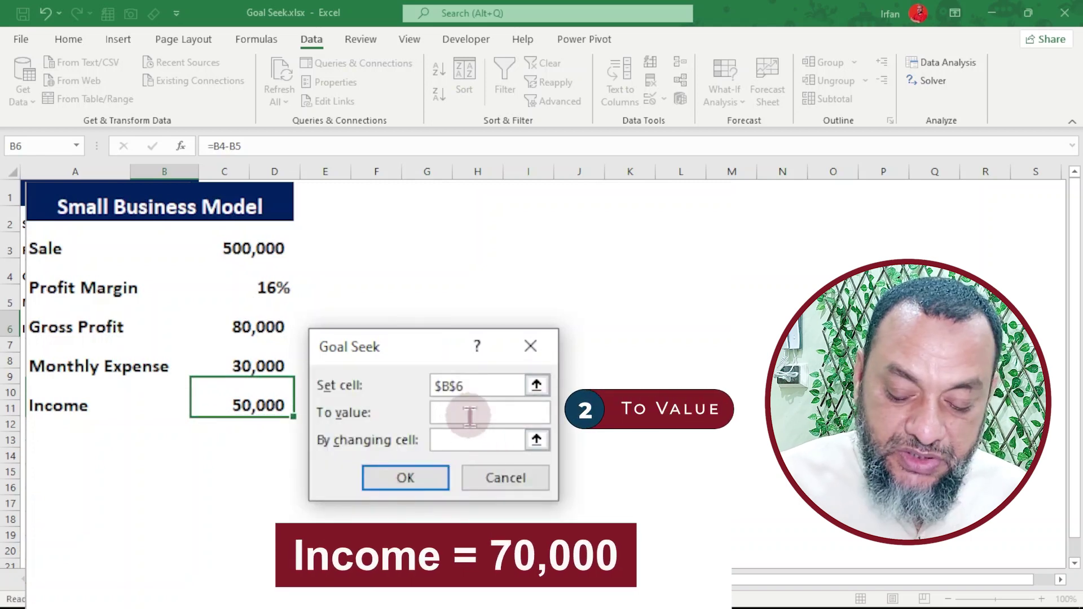
{"action": "type", "text": "70000"}
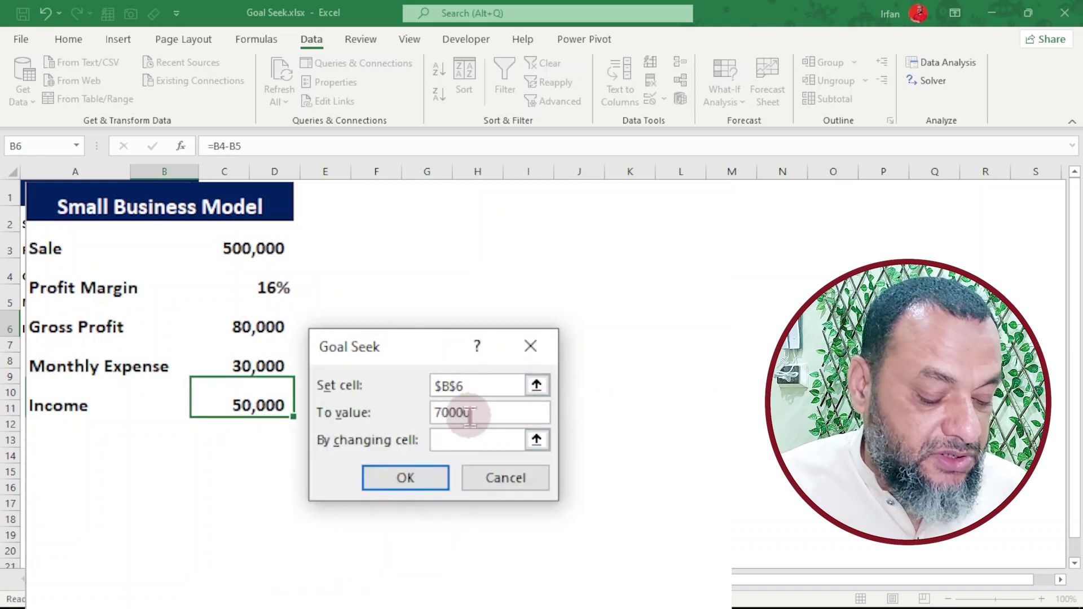
{"action": "left_click", "coordinate": [464, 442]}
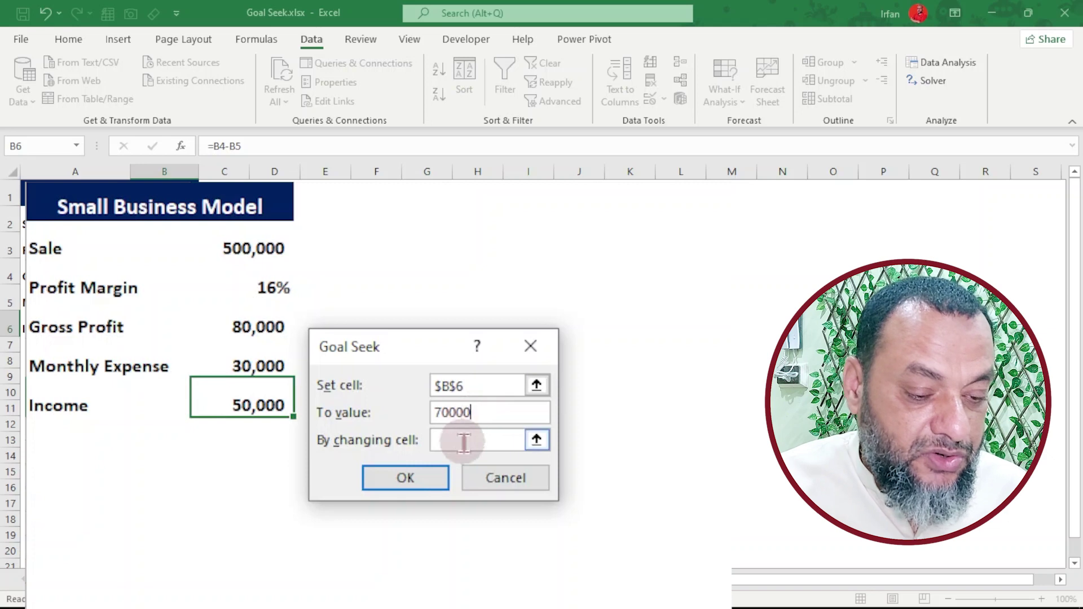
{"action": "left_click", "coordinate": [536, 442]}
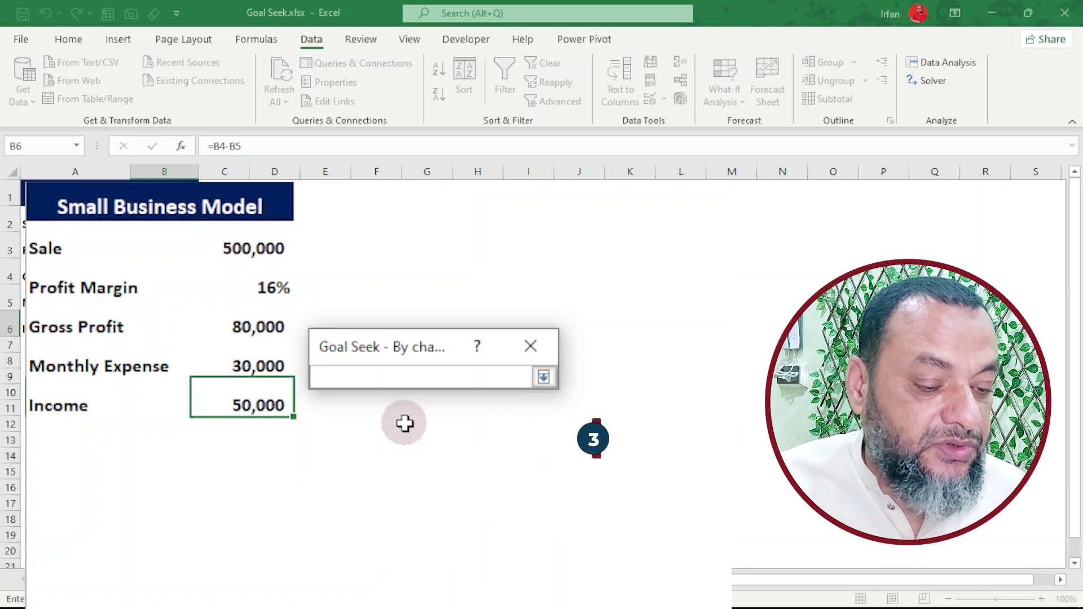
{"action": "left_click", "coordinate": [241, 368]}
{"action": "left_click", "coordinate": [544, 377]}
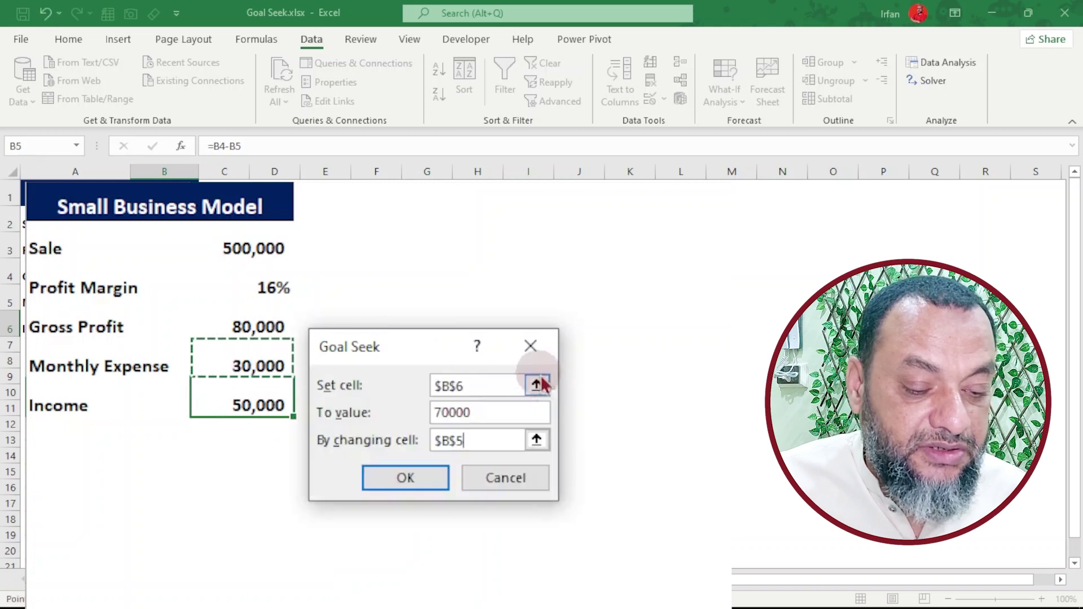
{"action": "left_click", "coordinate": [406, 478]}
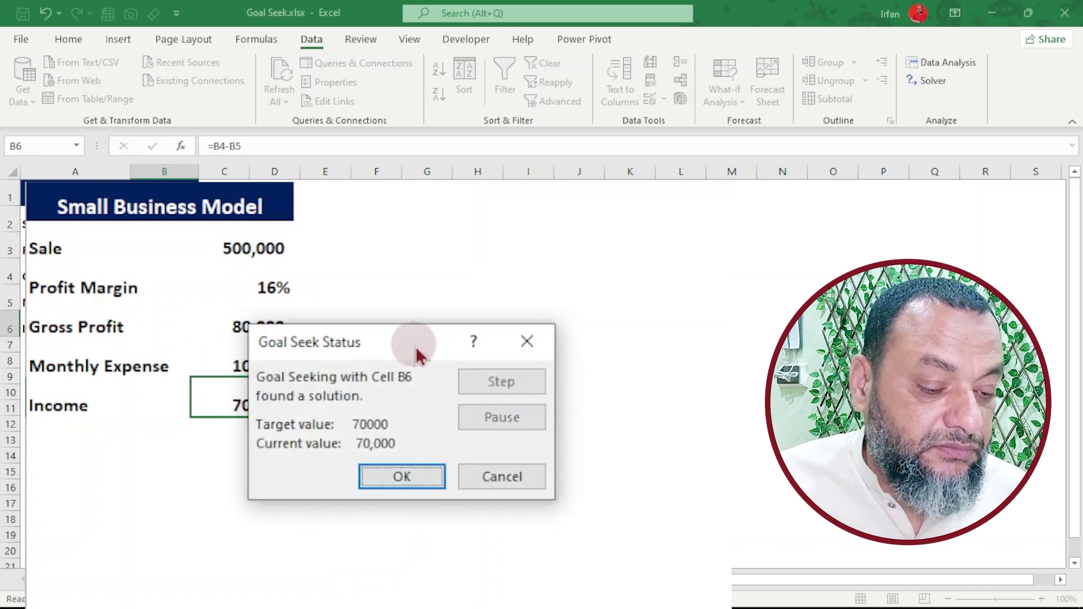
{"action": "left_click_drag", "start_coordinate": [418, 354], "coordinate": [361, 479]}
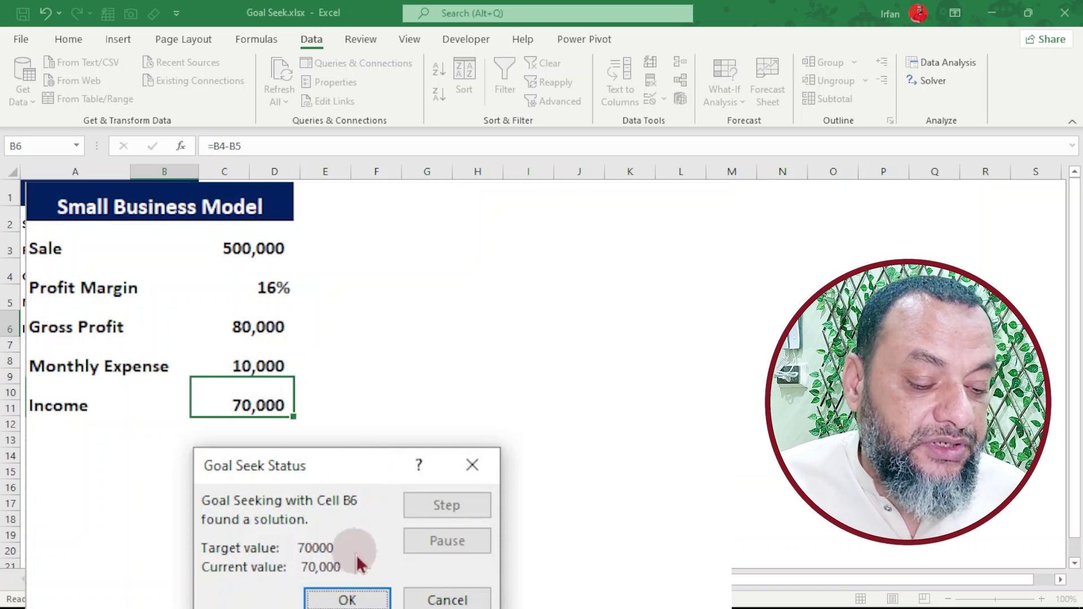
{"action": "left_click", "coordinate": [354, 599]}
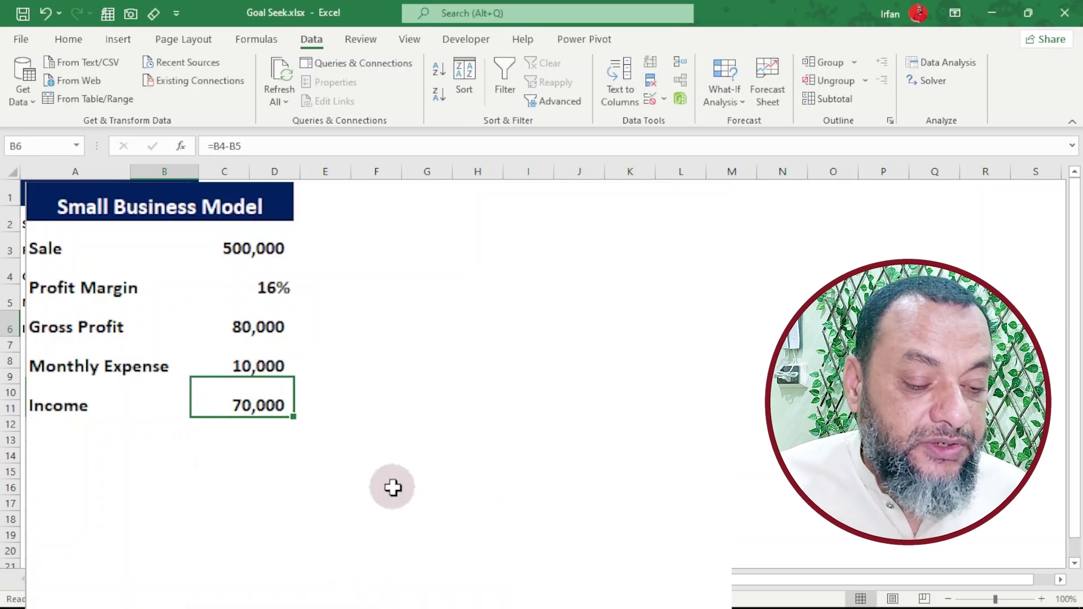
{"action": "key", "text": "ctrl+z"}
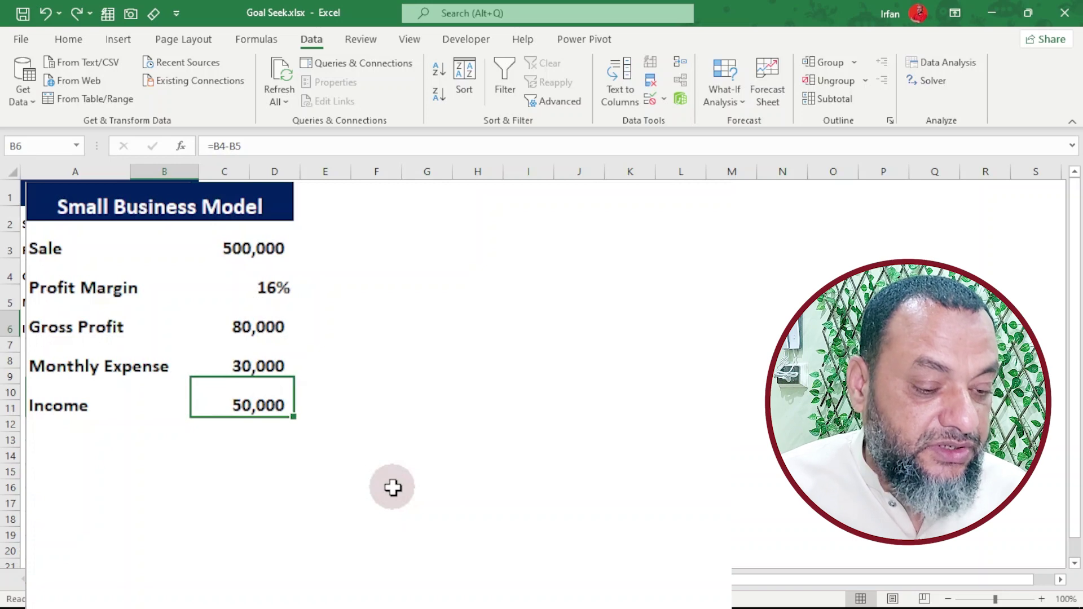
Run Goal Seek on the income cell B6 with target value 70000 and the profit margin cell B3 as the changing cell
{"action": "left_click", "coordinate": [743, 102]}
{"action": "left_click", "coordinate": [748, 148]}
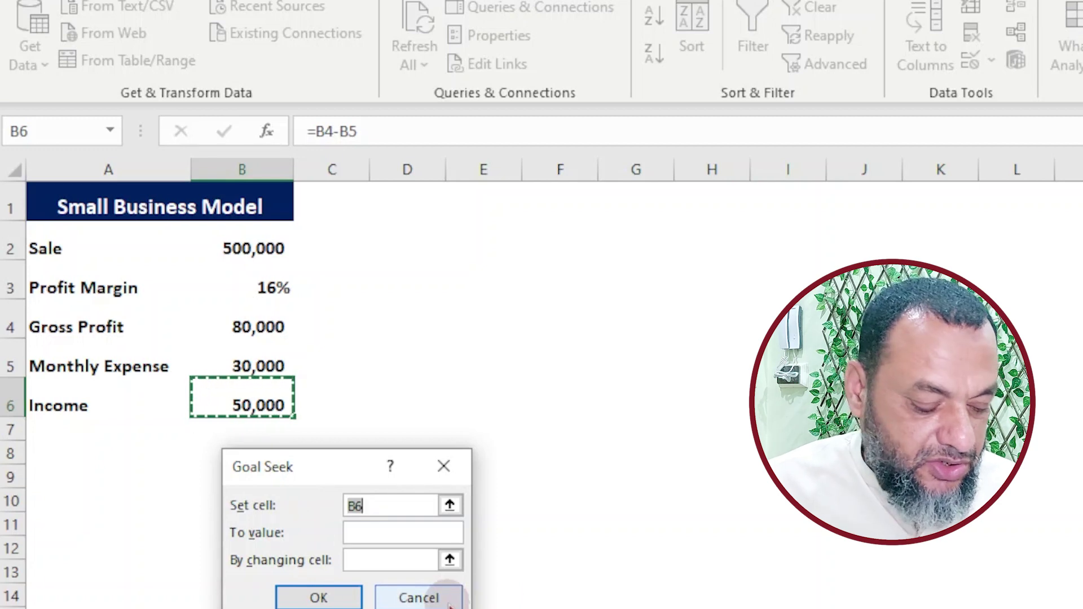
{"action": "left_click", "coordinate": [359, 534]}
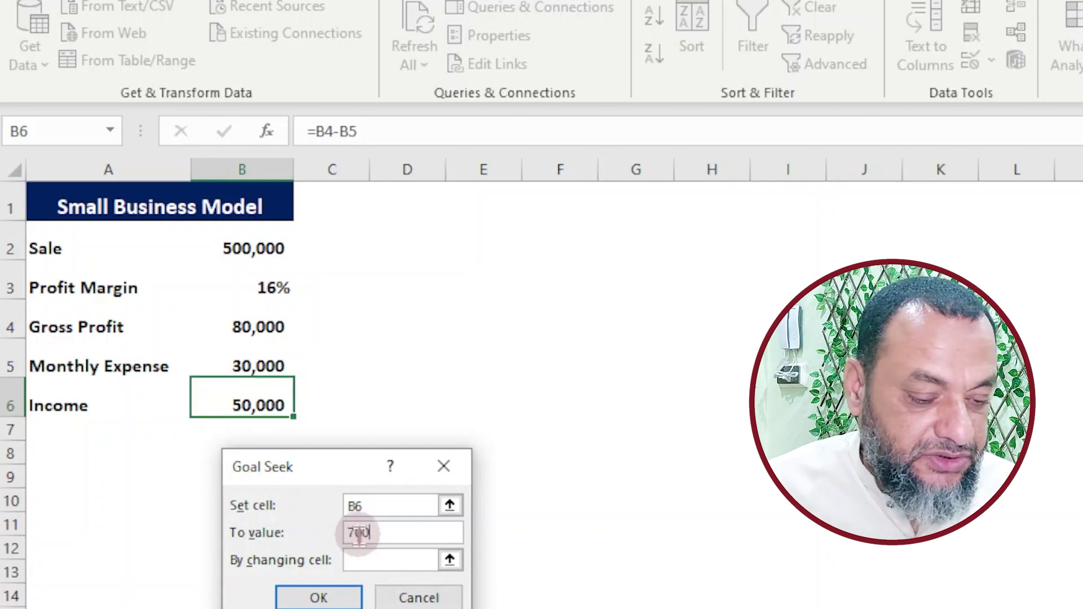
{"action": "type", "text": "70000"}
{"action": "left_click", "coordinate": [361, 562]}
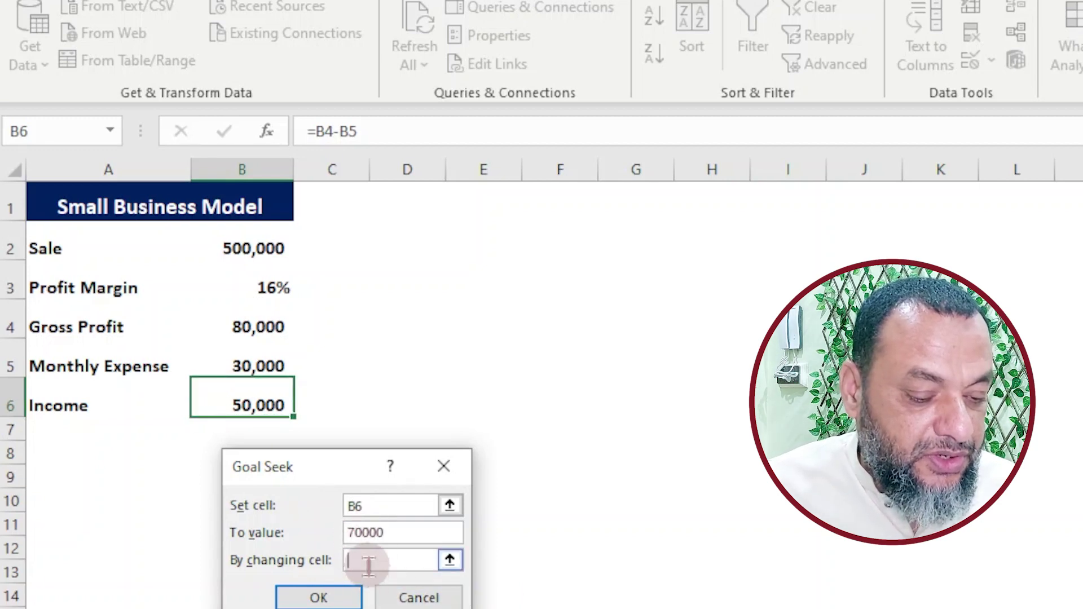
{"action": "left_click", "coordinate": [449, 560]}
{"action": "left_click", "coordinate": [278, 288]}
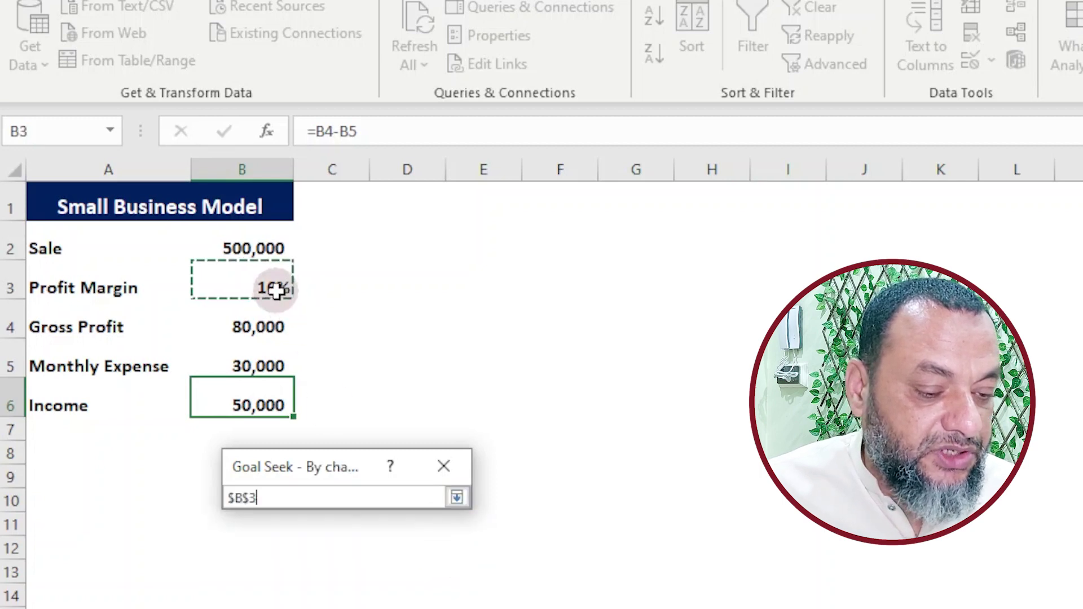
{"action": "left_click", "coordinate": [459, 499]}
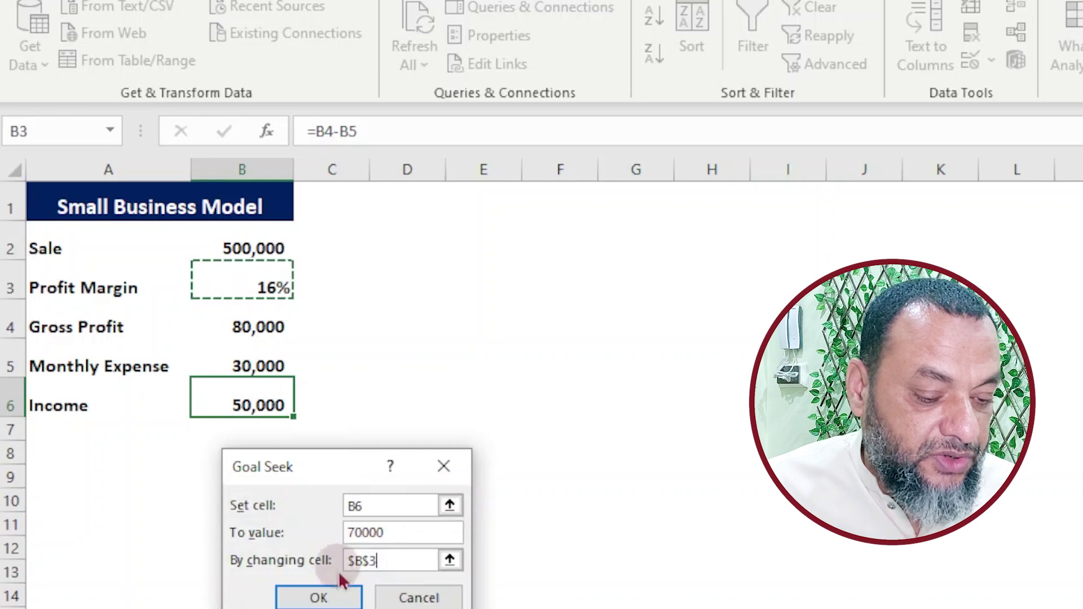
{"action": "left_click", "coordinate": [316, 595]}
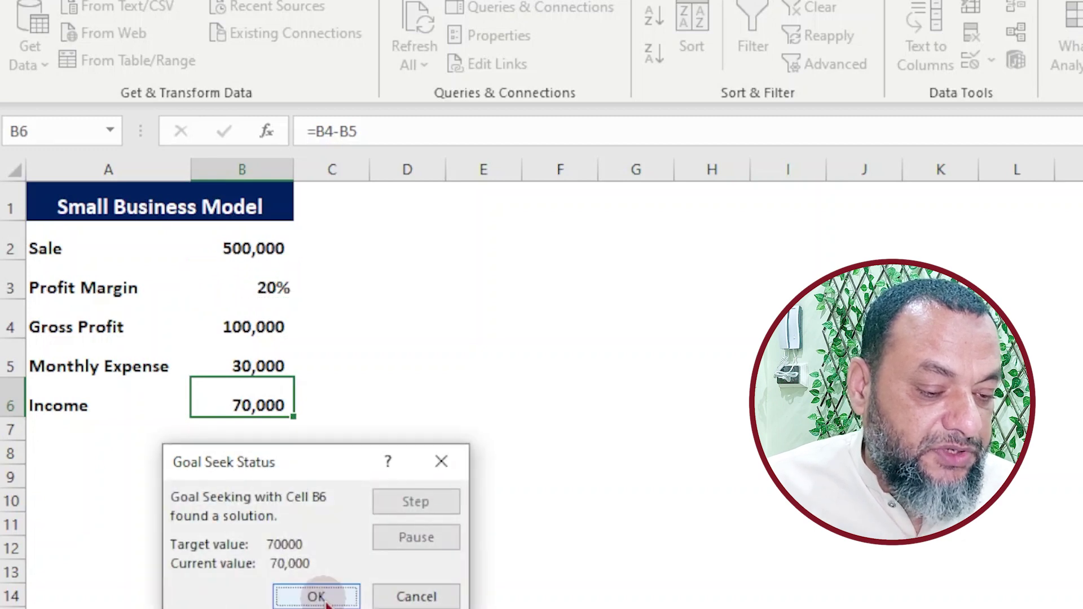